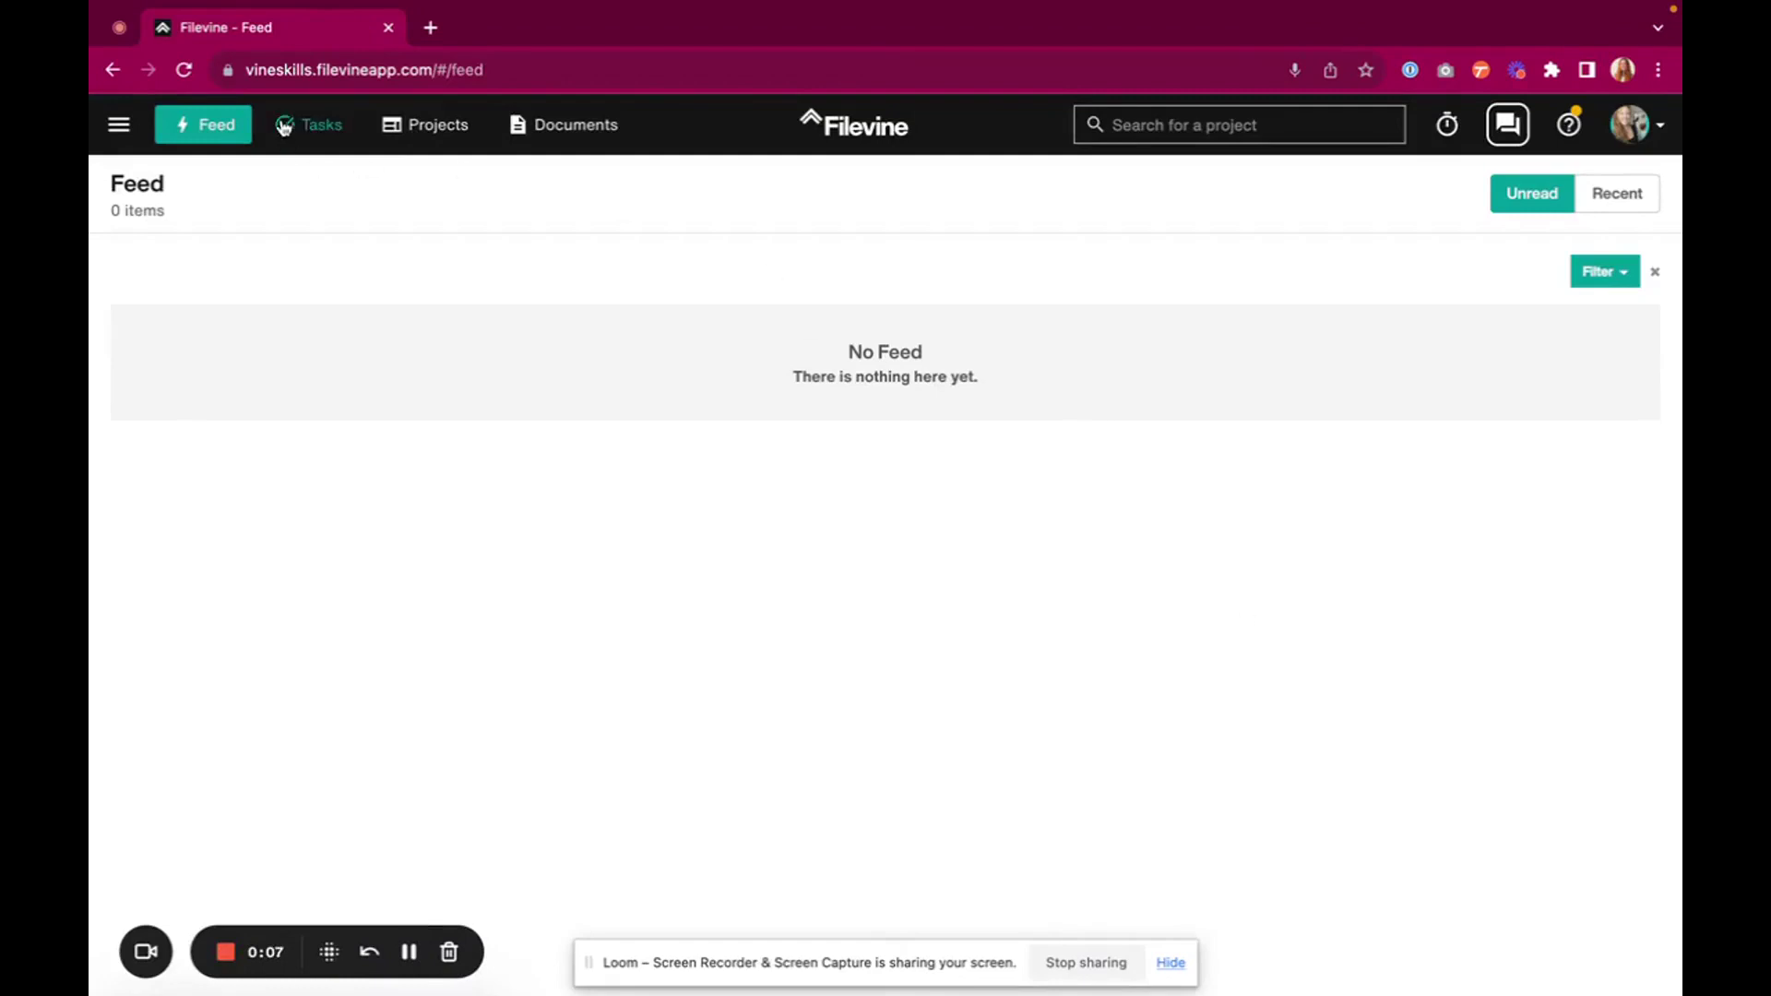
Step: Launch Filevine University in a new tab from its entry in the help resources list
click(1570, 126)
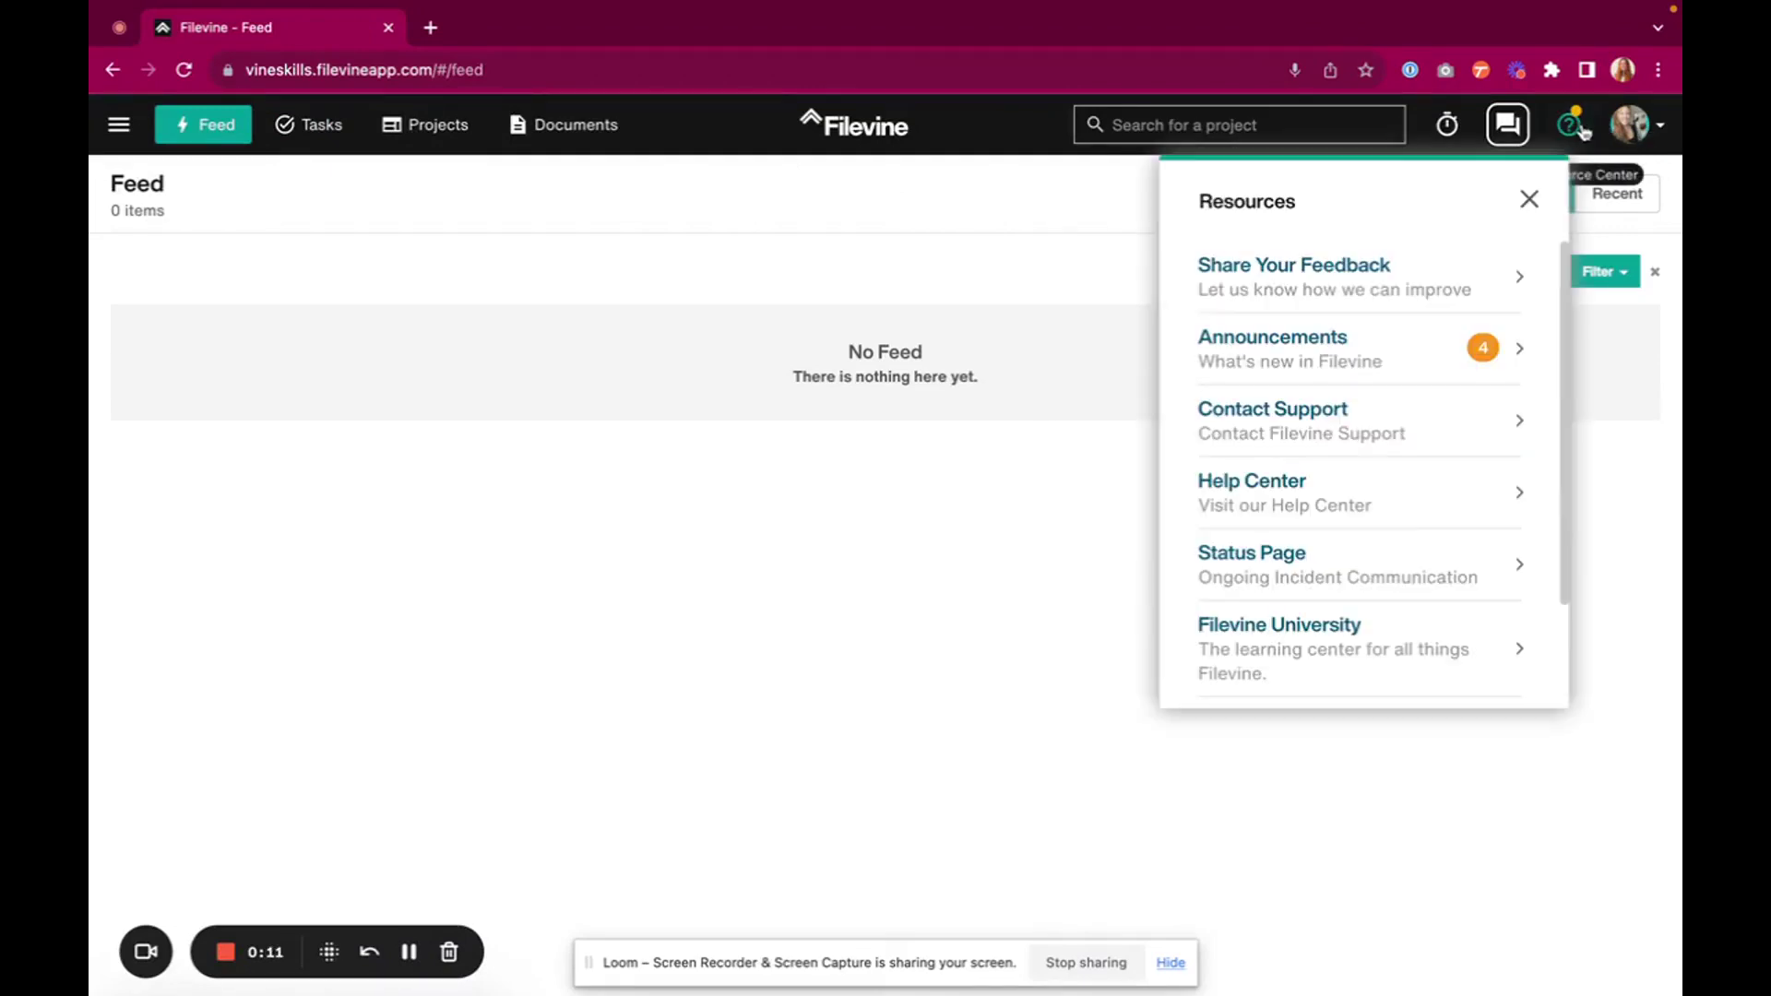
scroll(1430, 306, down, 2)
scroll(1430, 304, down, 1)
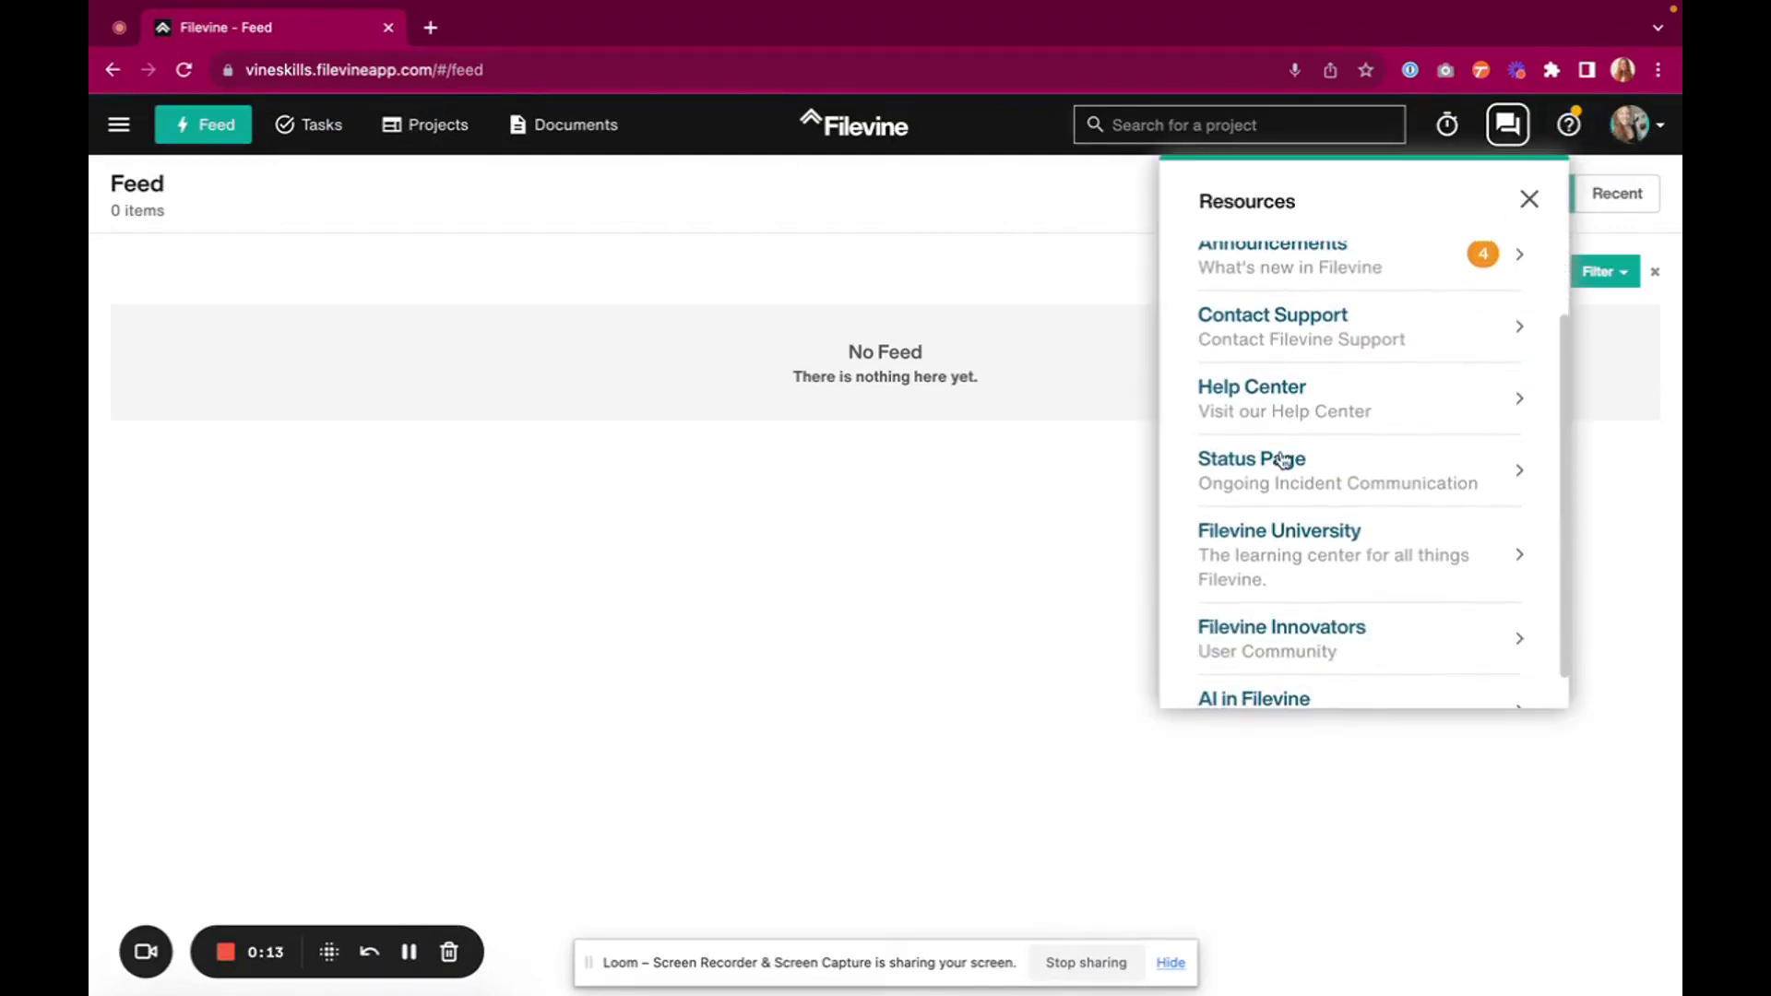
click(1249, 556)
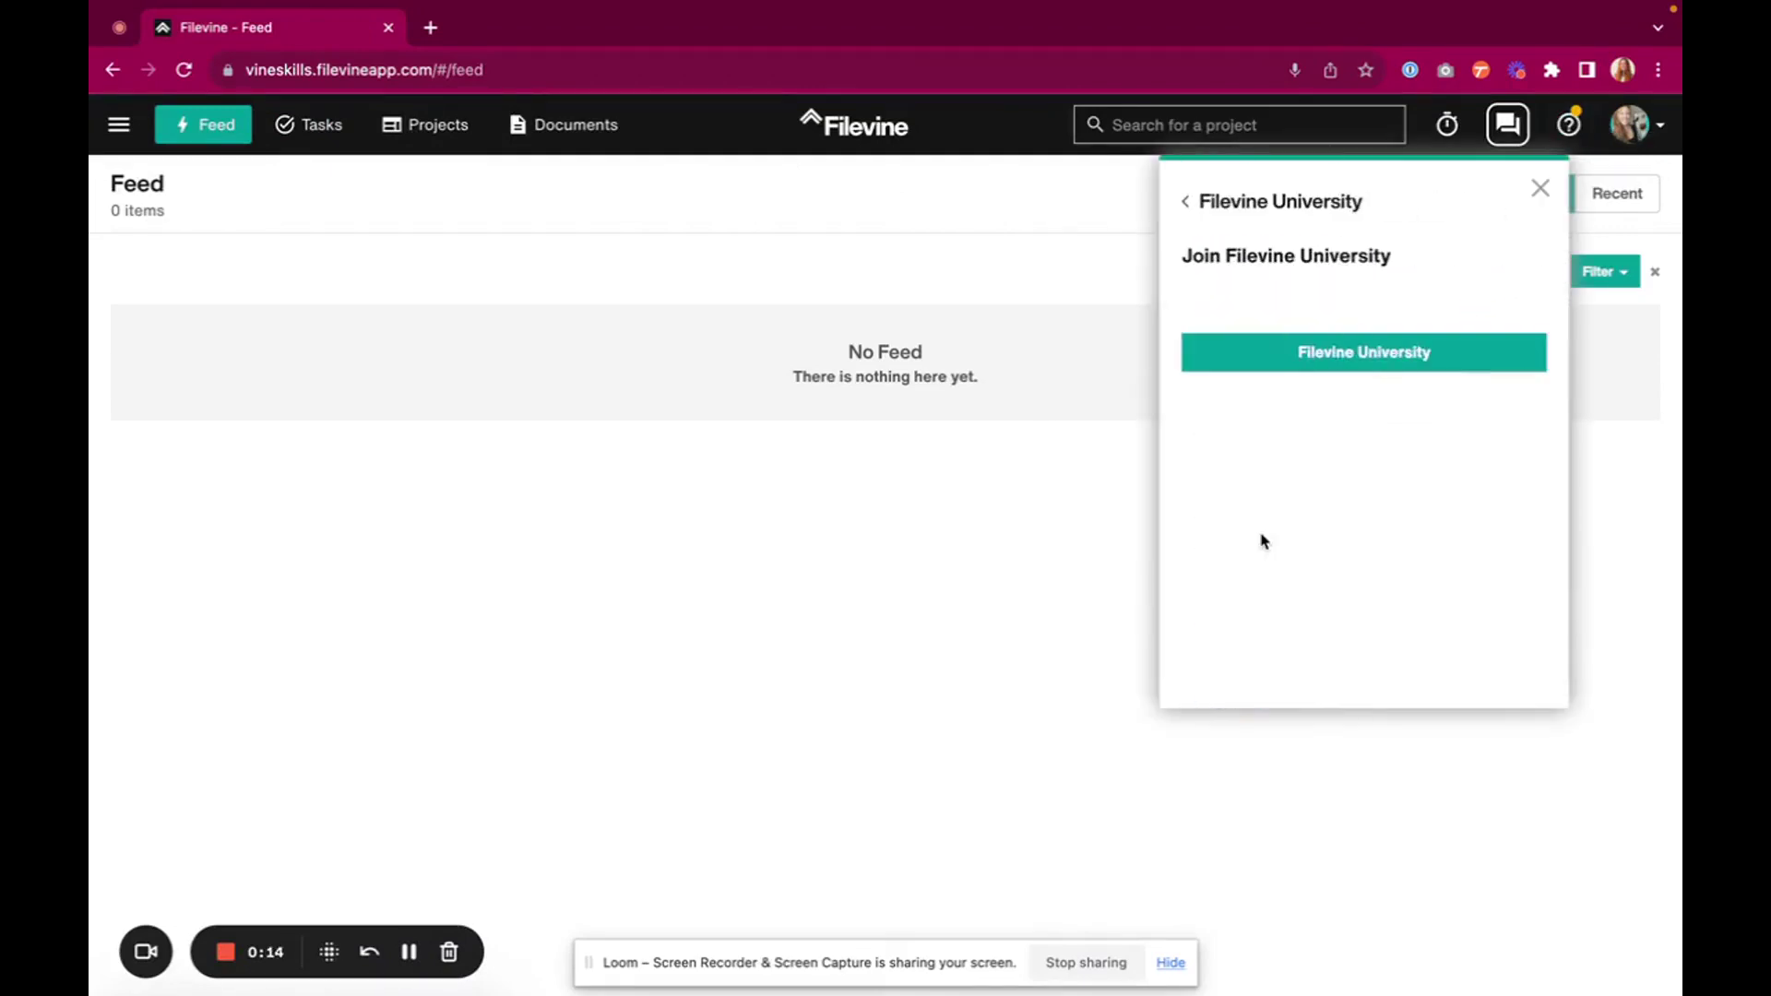
click(1339, 360)
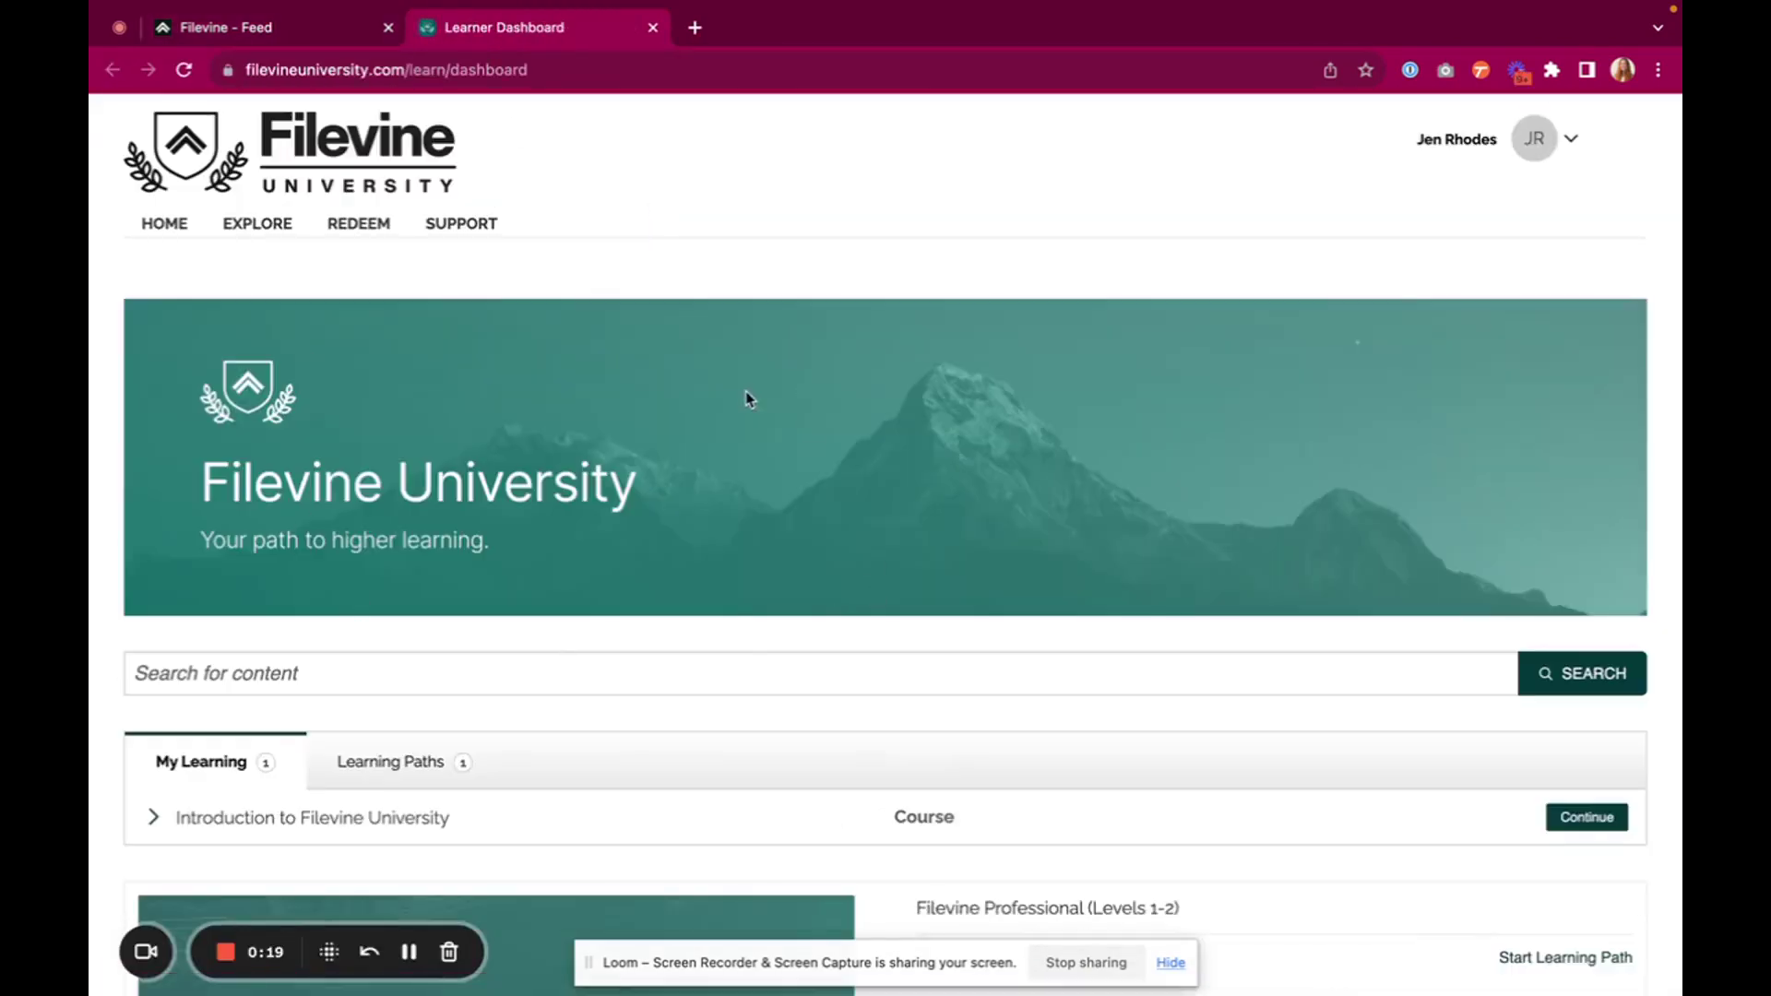
Step: Browse the course catalog, view the Filevine Expert Package details, and return to the catalog
click(240, 223)
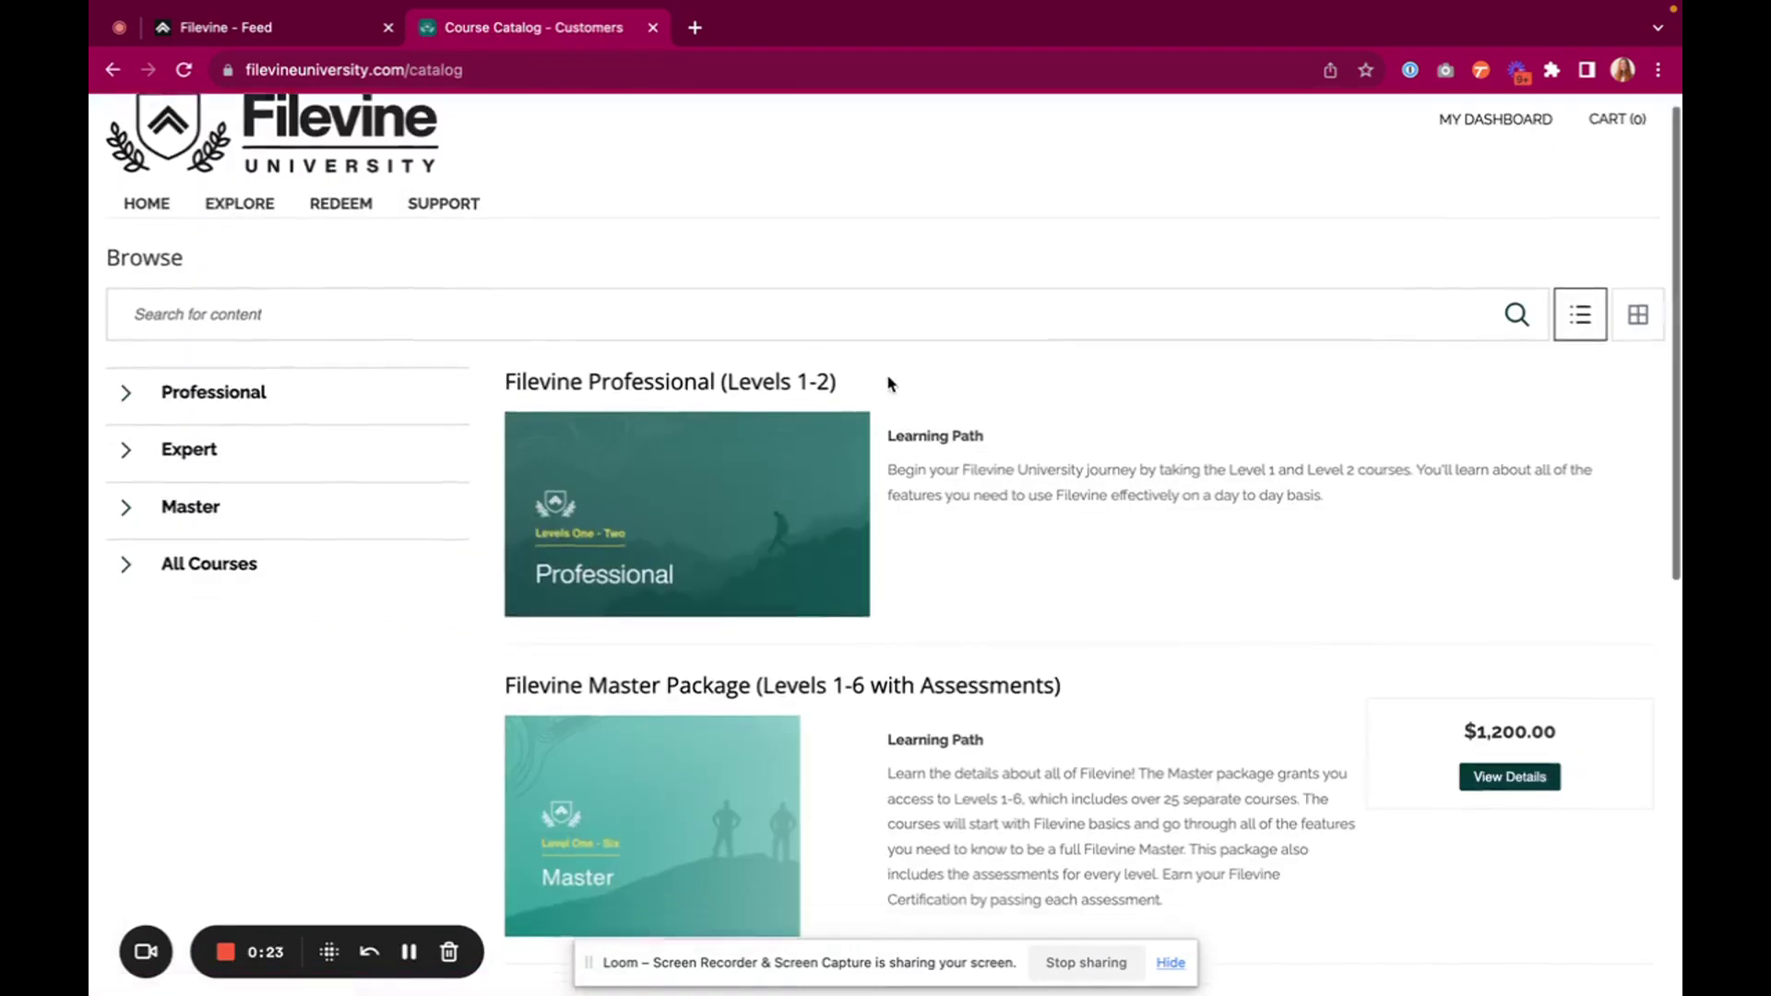
scroll(886, 380, down, 2)
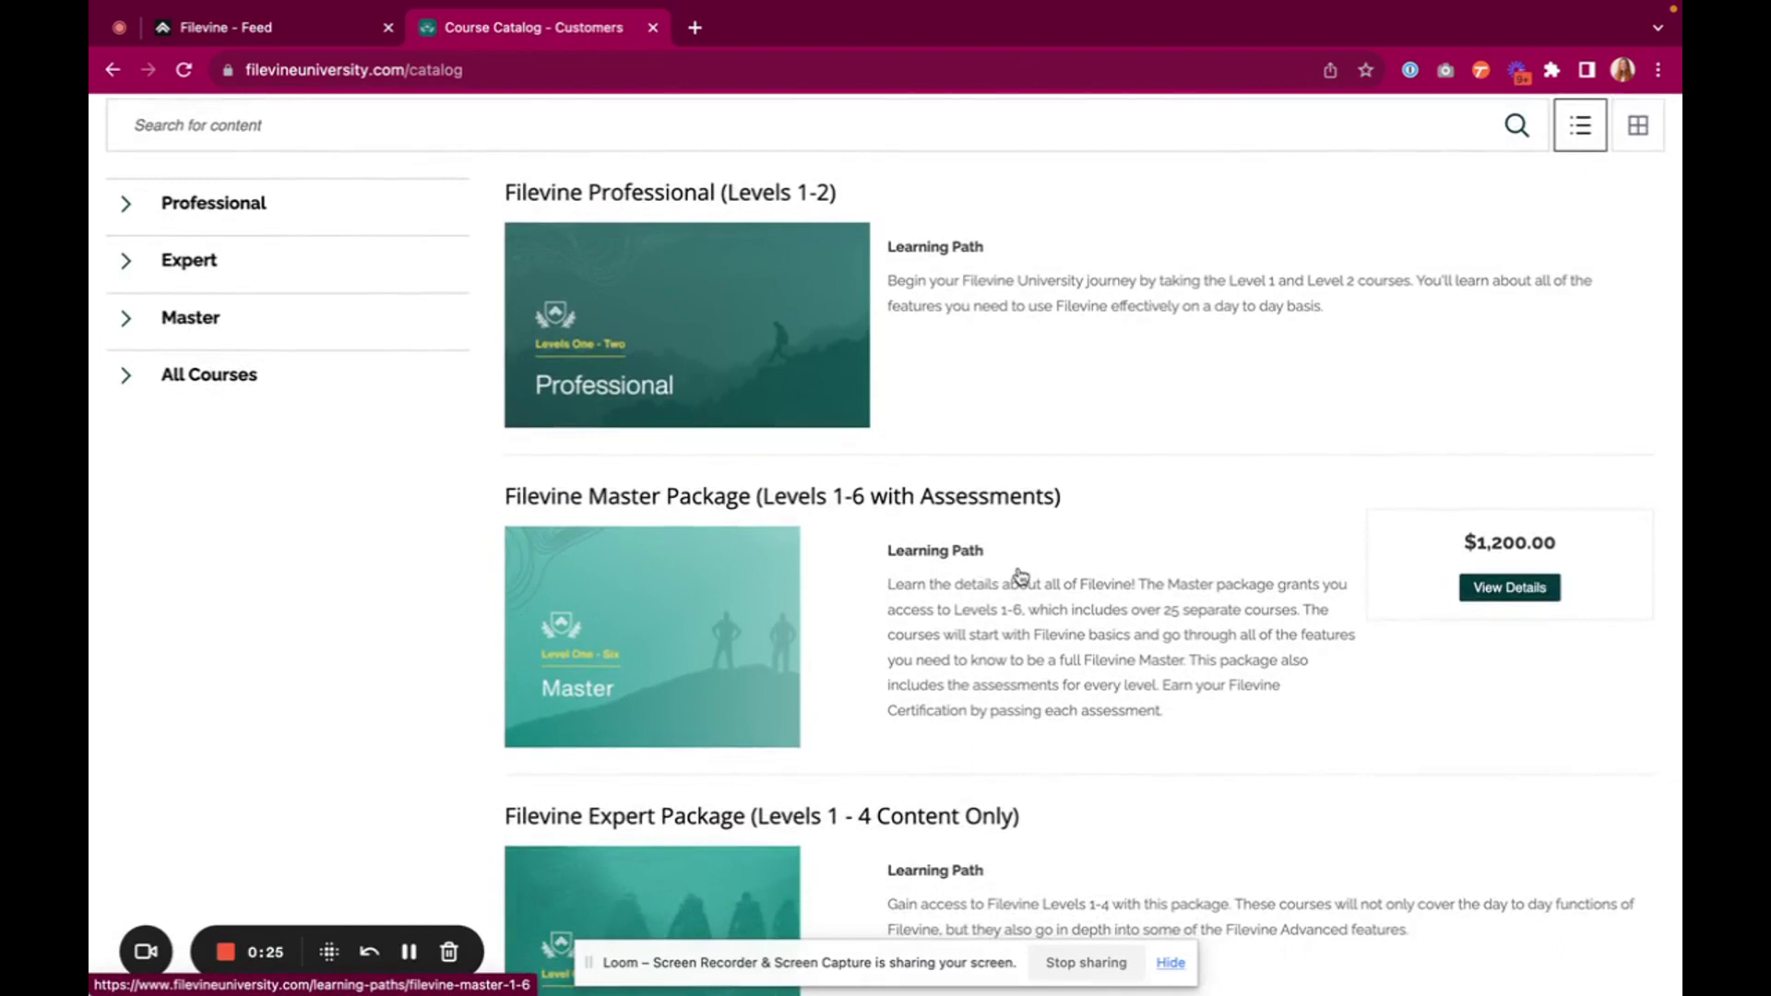
scroll(1021, 575, down, 1)
scroll(1322, 565, down, 2)
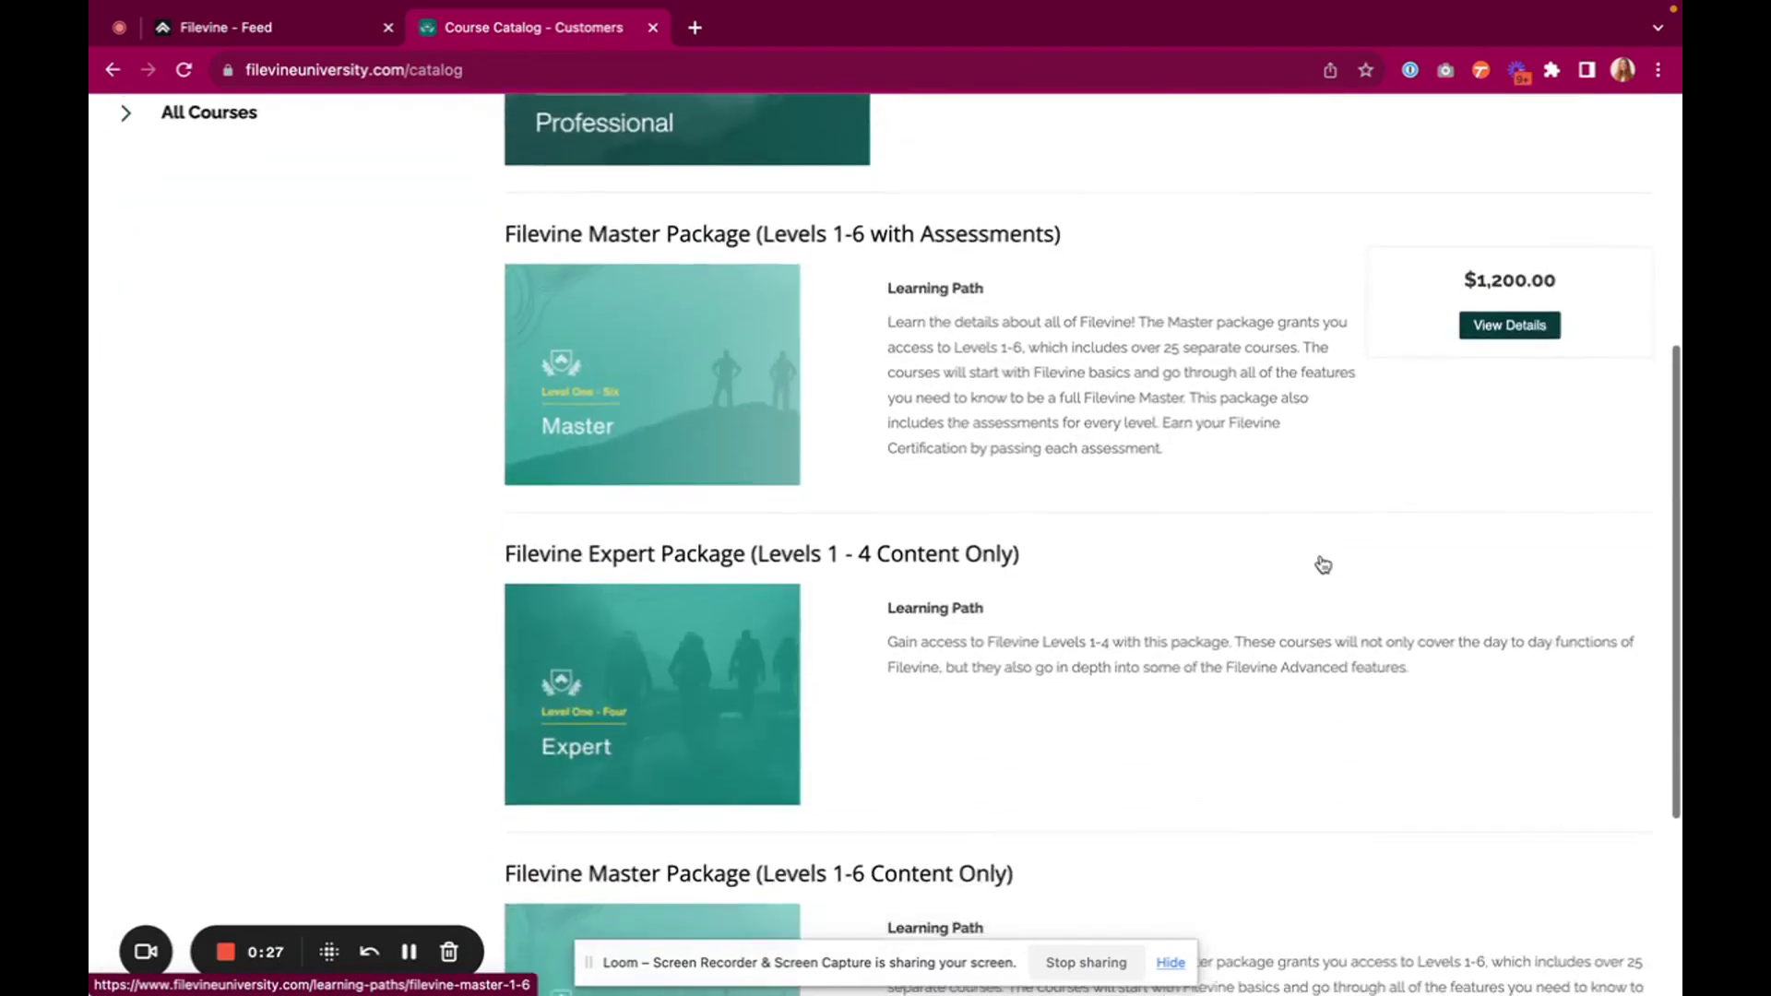
scroll(958, 604, up, 1)
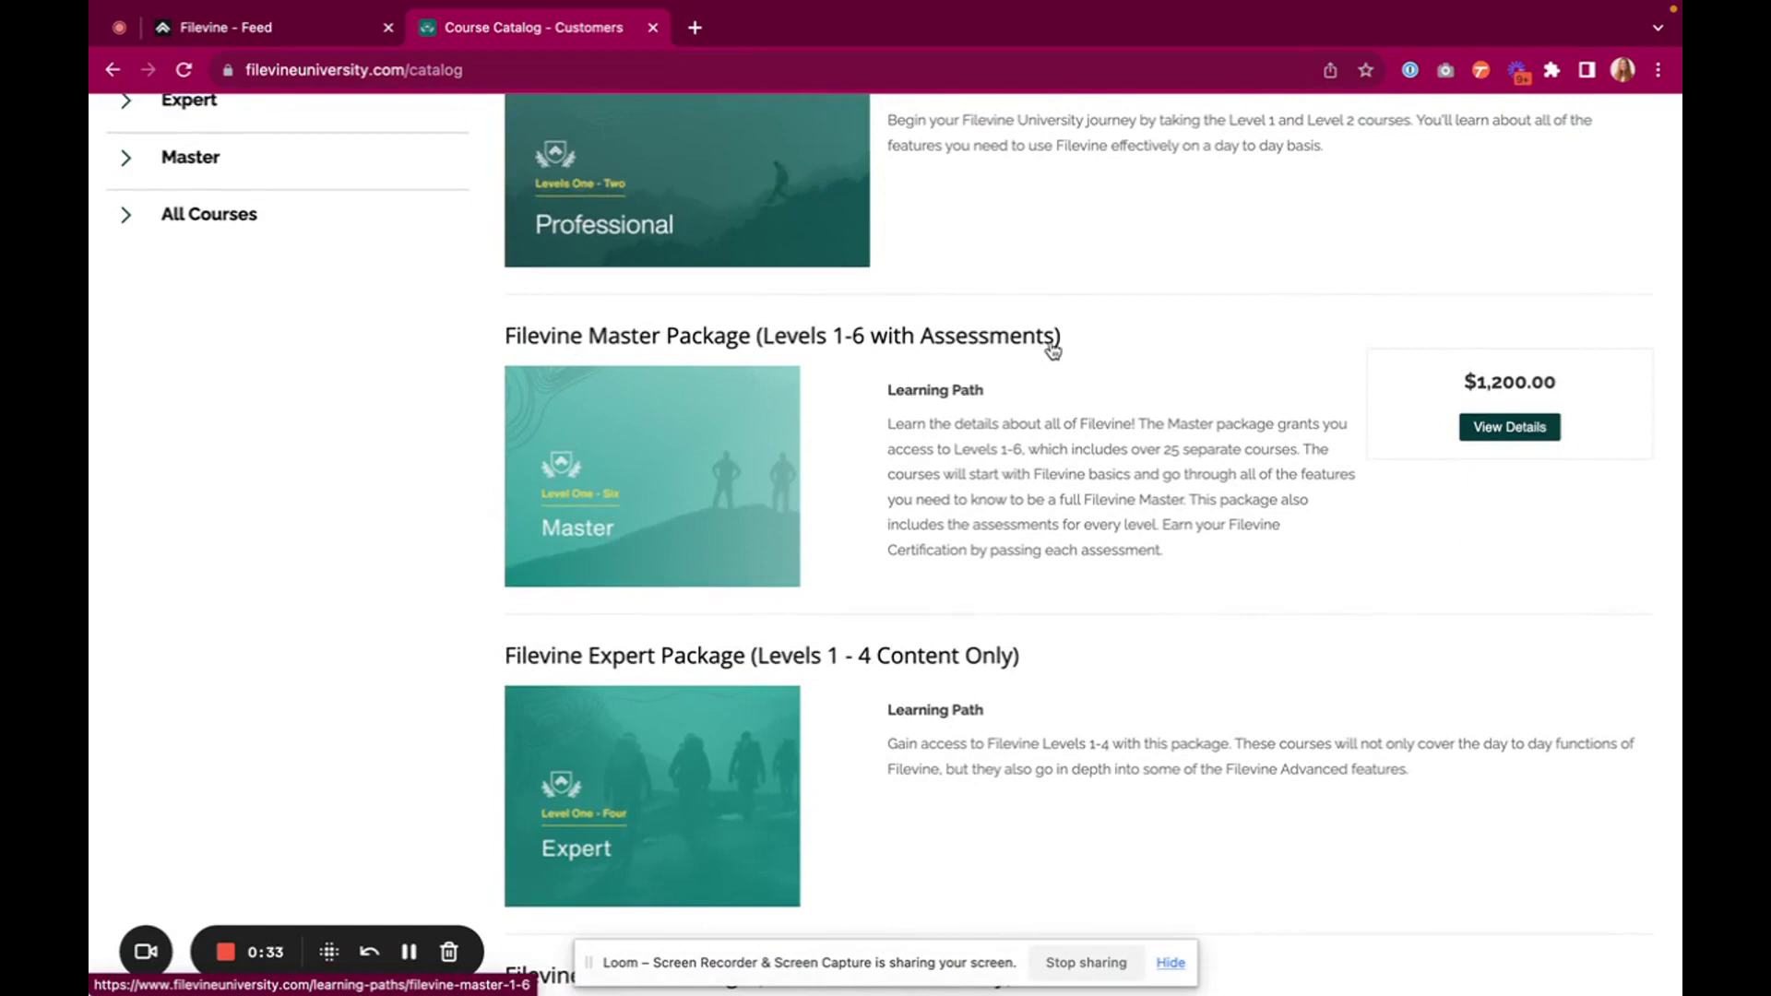
scroll(1051, 351, up, 1)
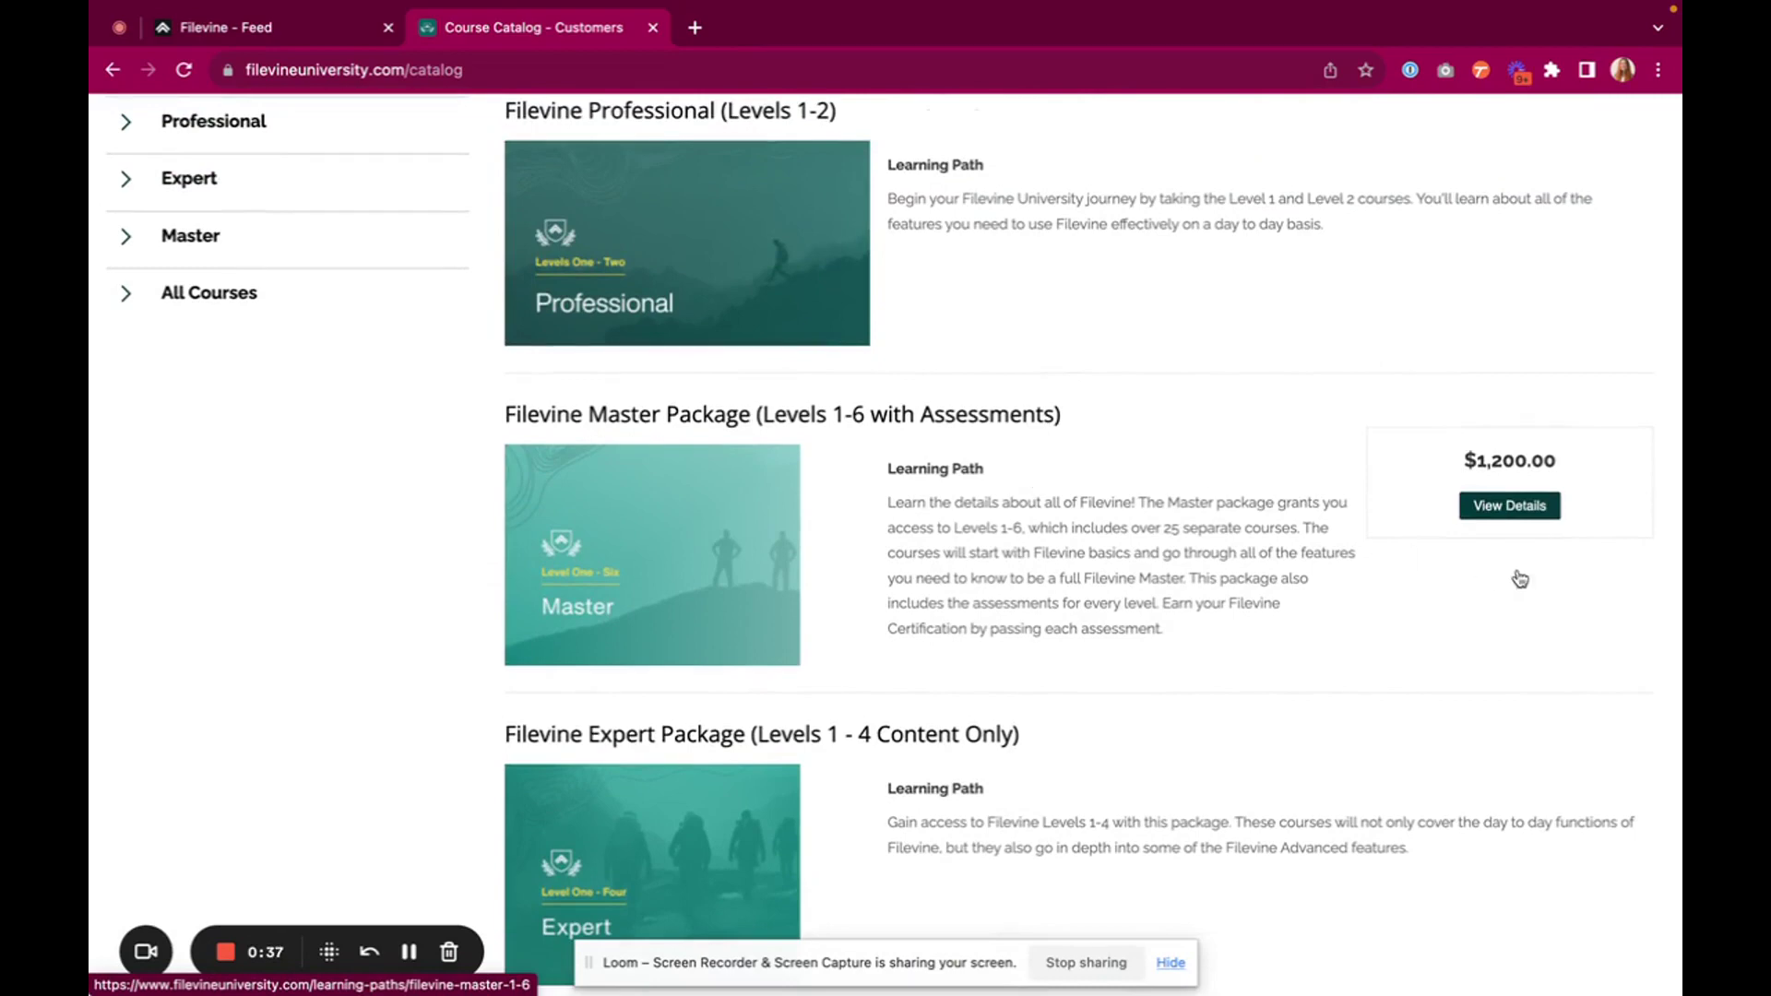
scroll(1427, 569, down, 2)
scroll(1204, 553, down, 2)
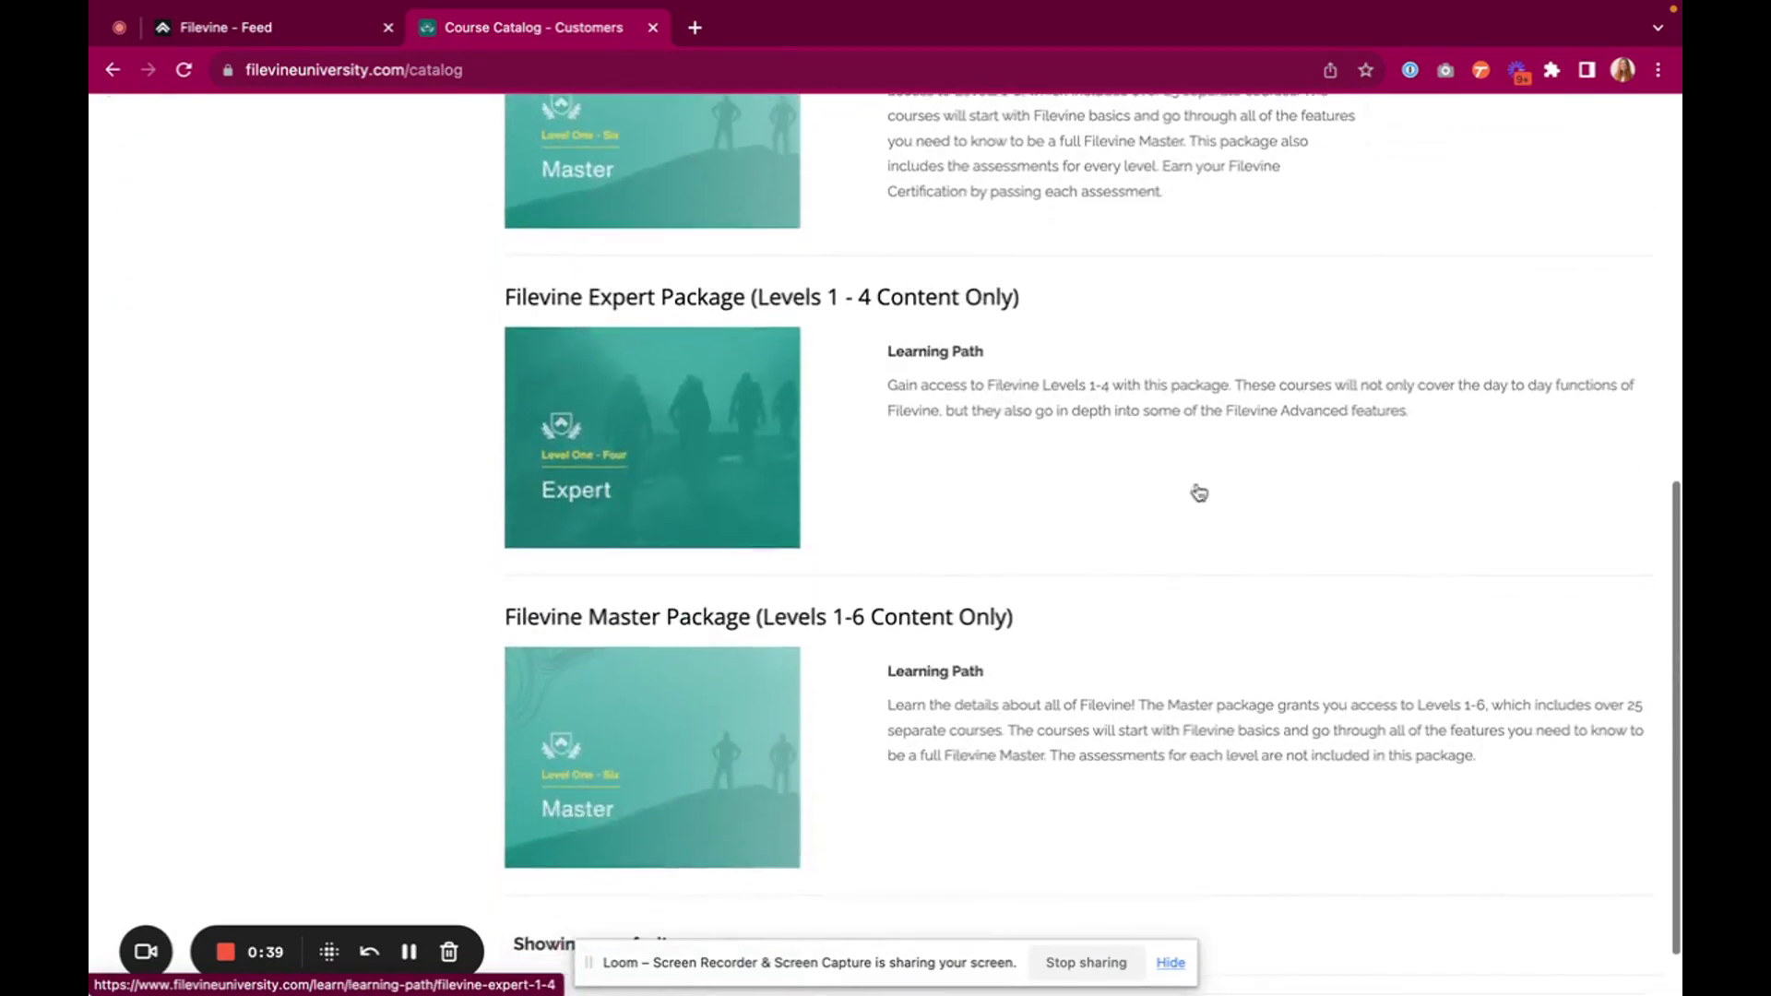
scroll(937, 491, down, 1)
scroll(877, 466, up, 1)
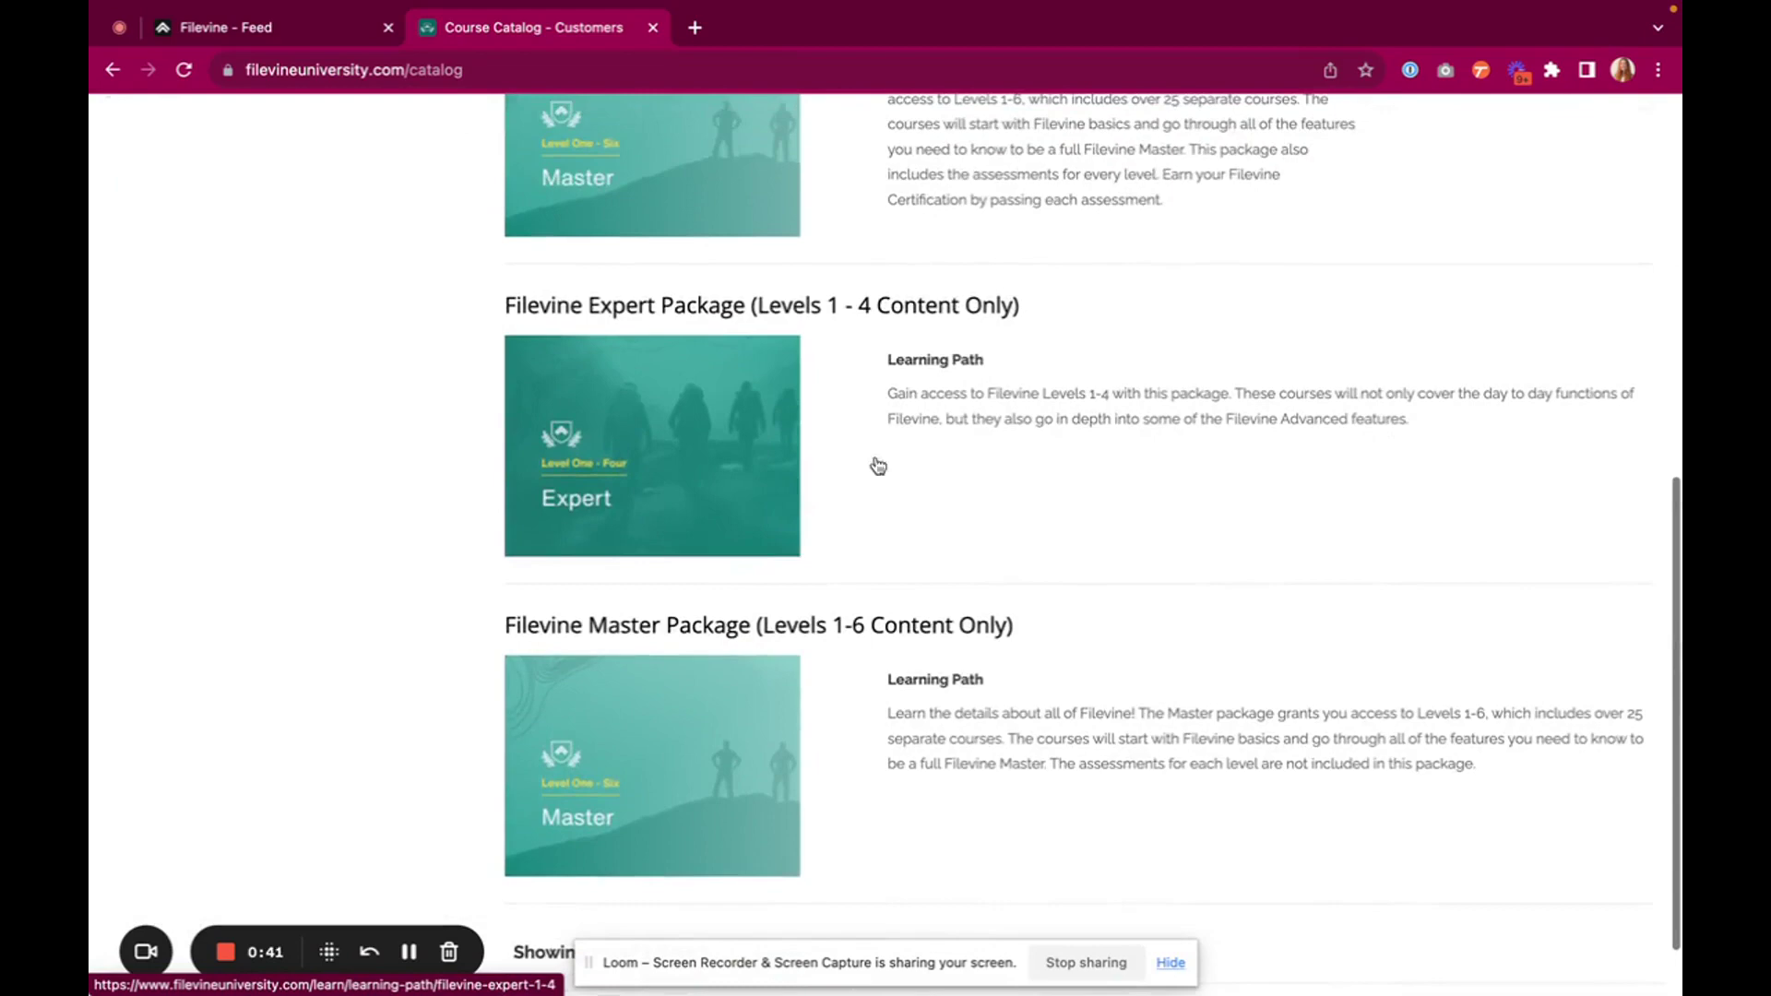
click(749, 388)
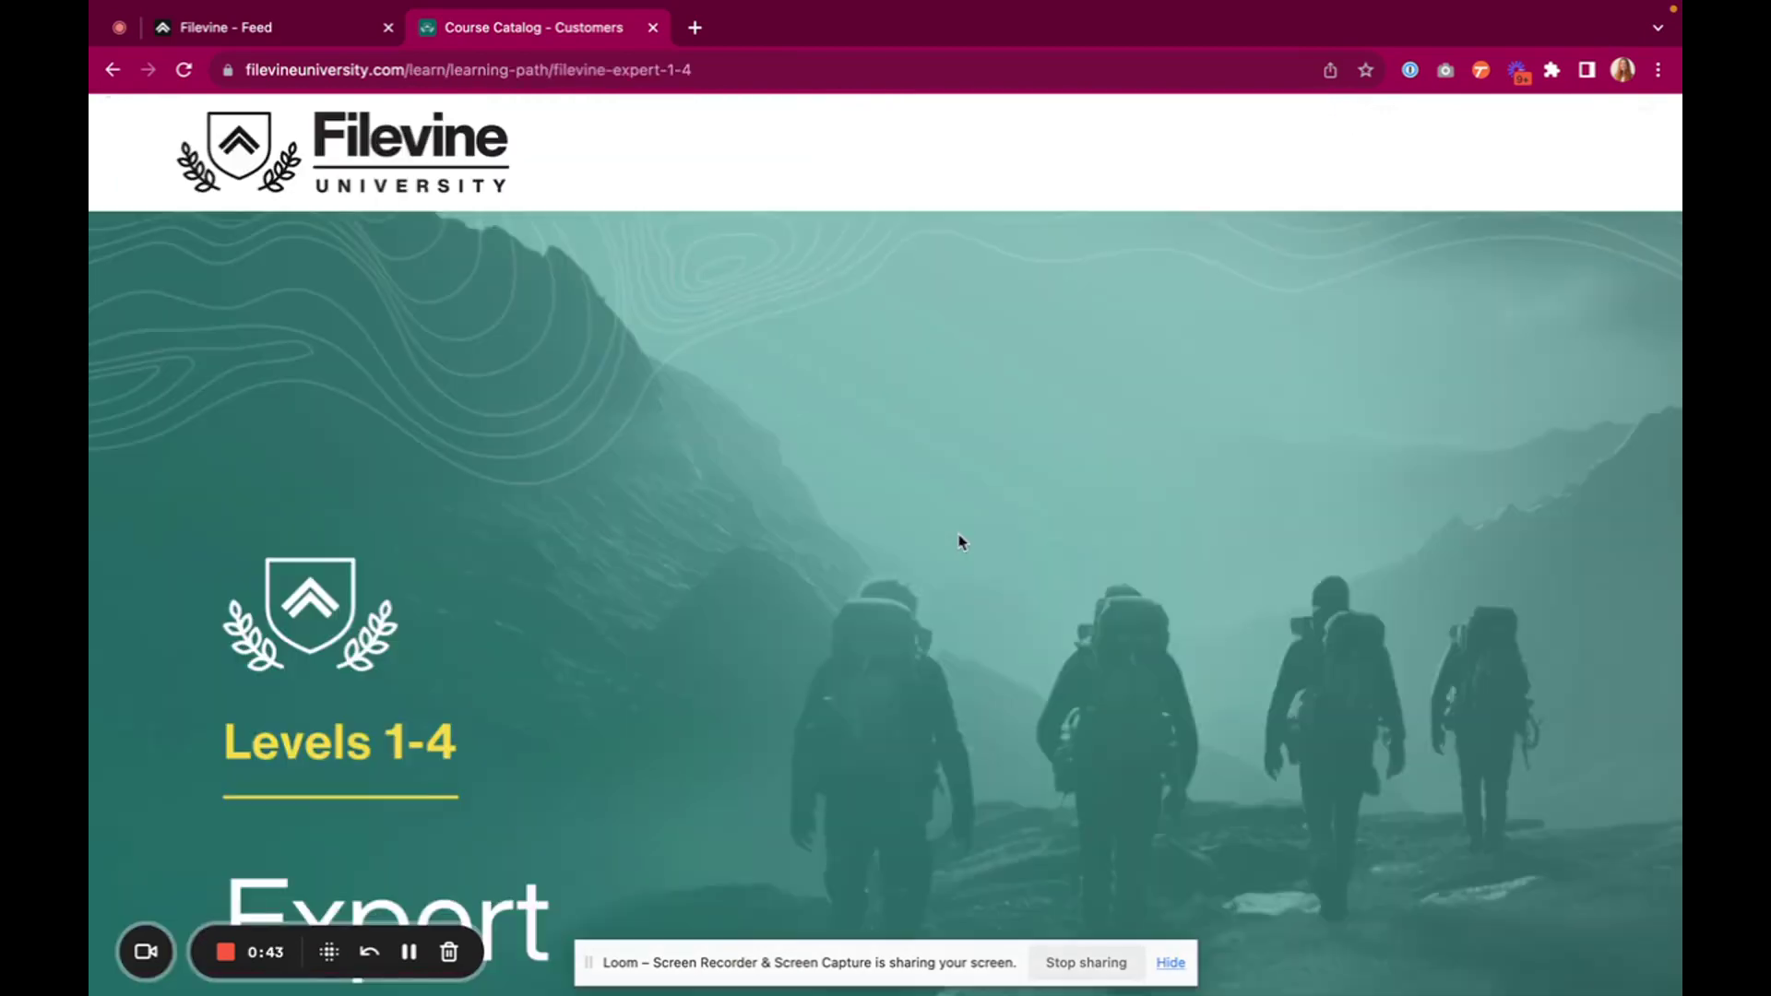
scroll(1082, 758, down, 5)
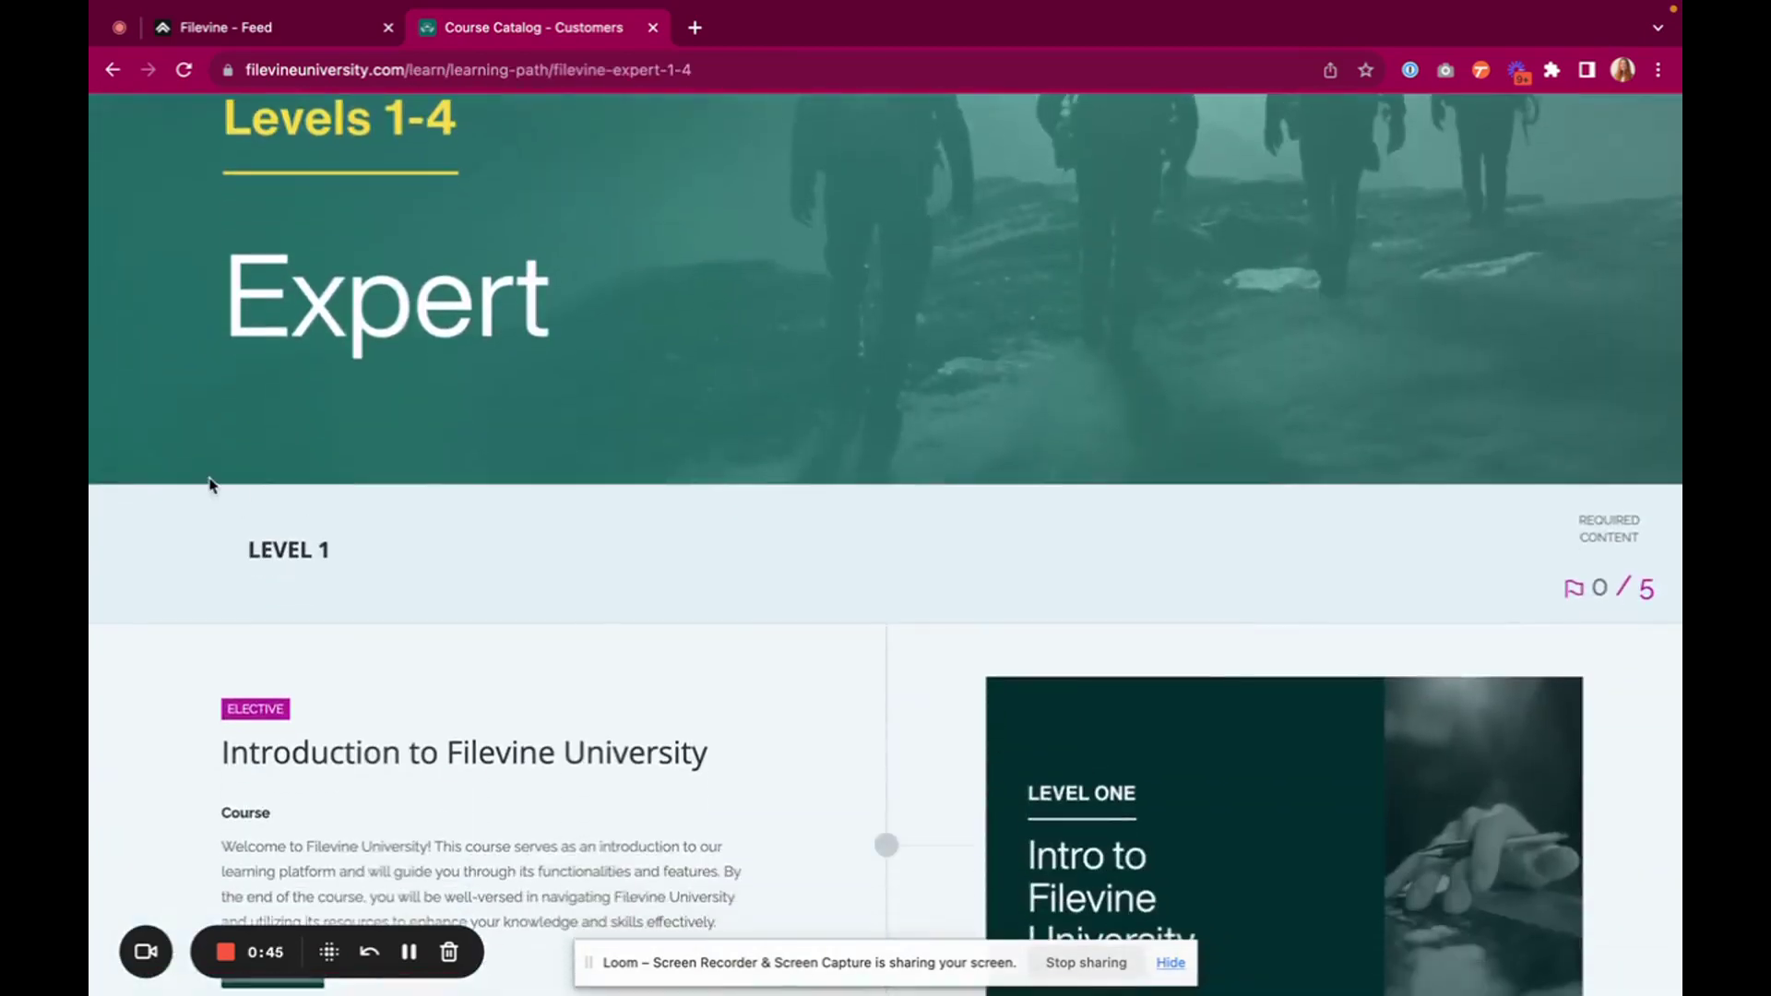
click(112, 69)
scroll(869, 682, down, 5)
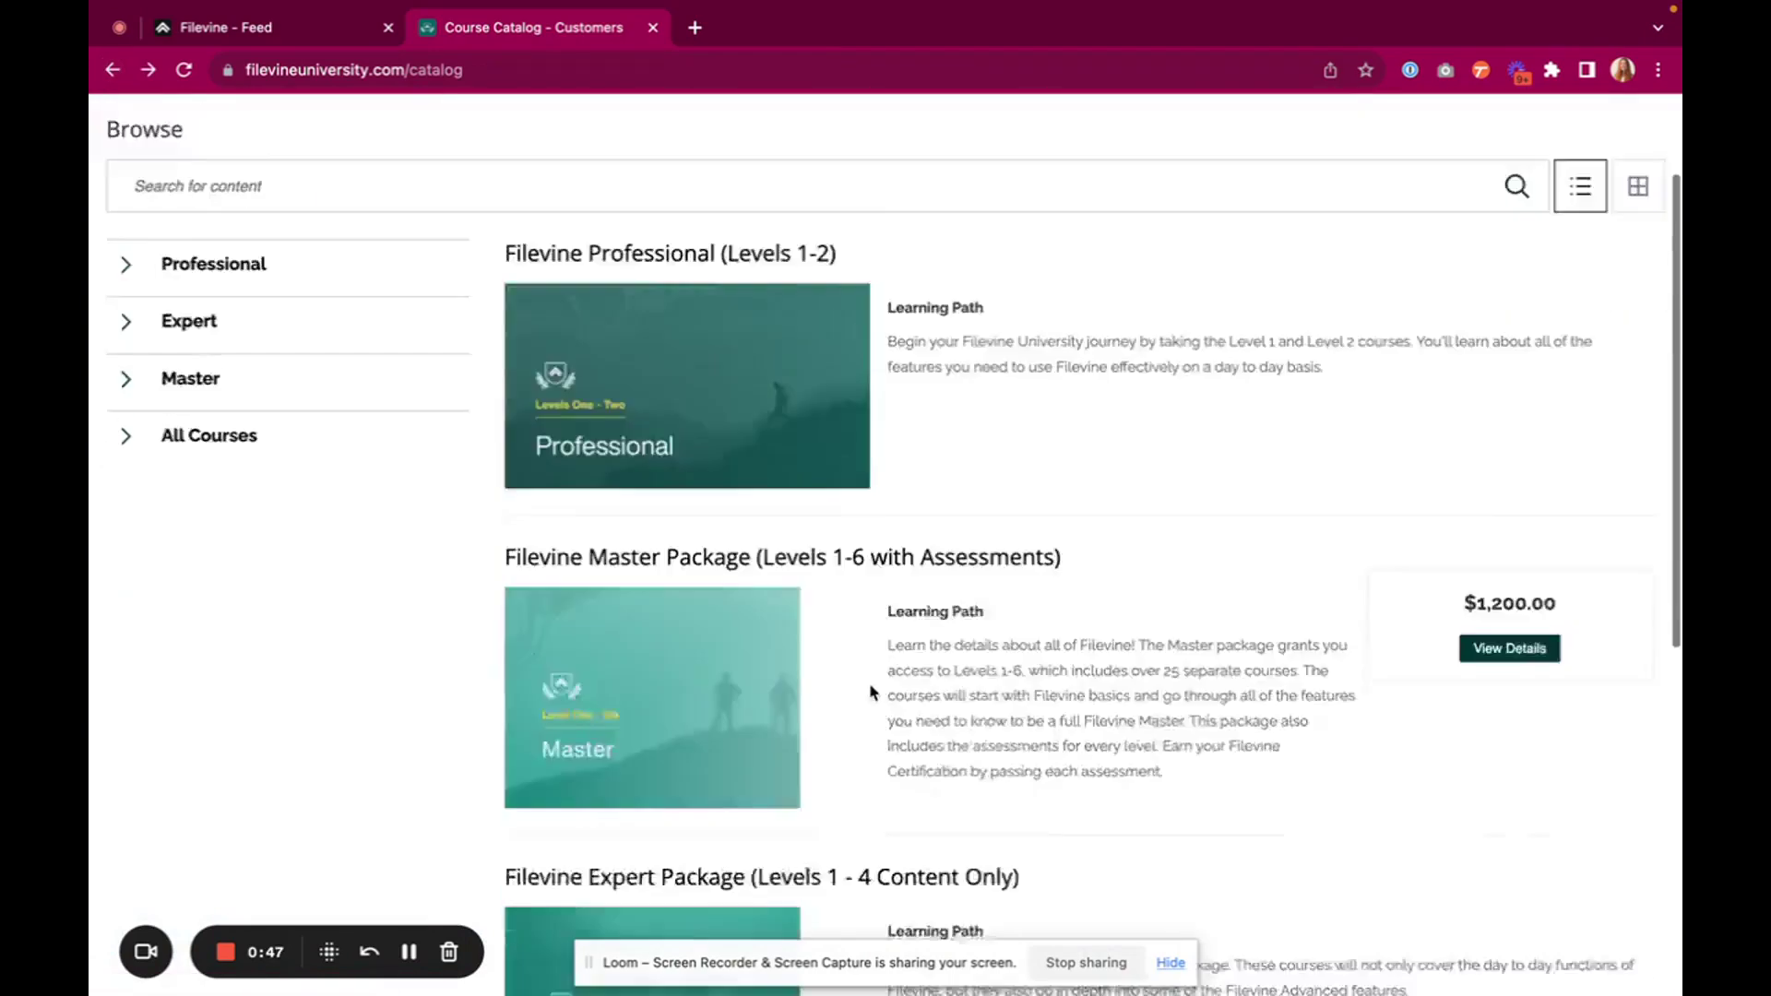
scroll(869, 683, down, 3)
scroll(872, 692, down, 1)
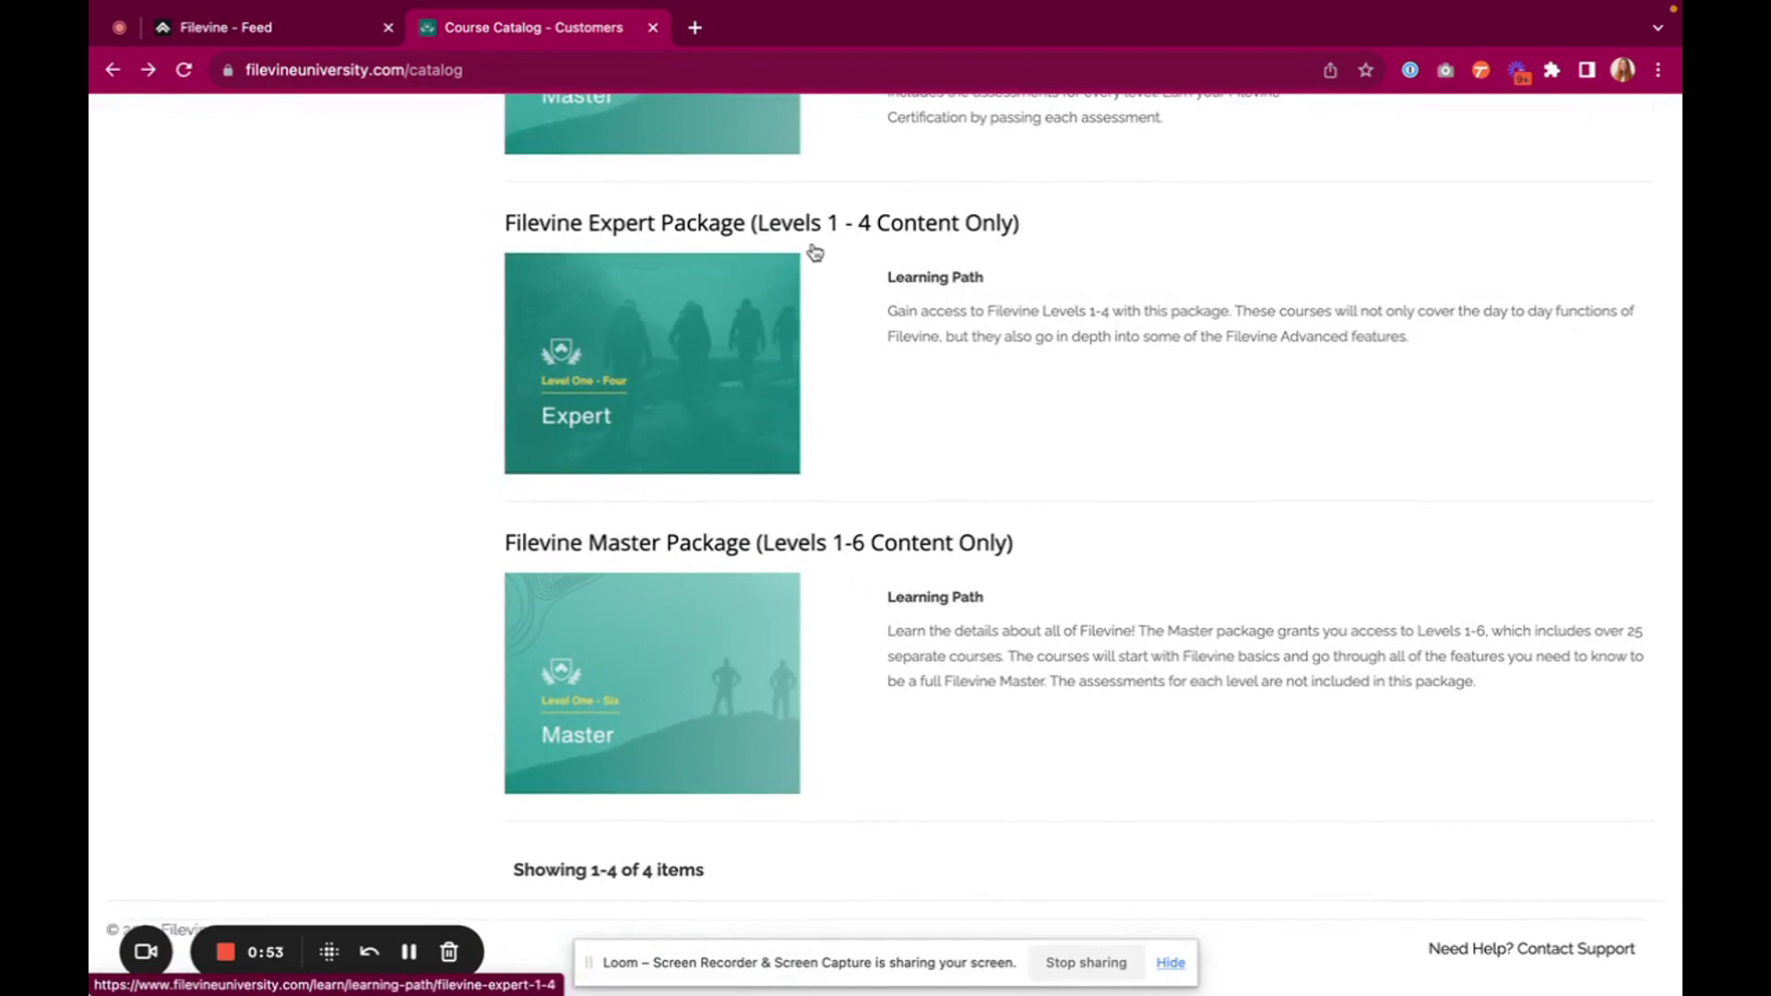
Step: Open the Master Package (Levels 1-6 Content Only) page, highlight its Free price, and enroll
click(766, 650)
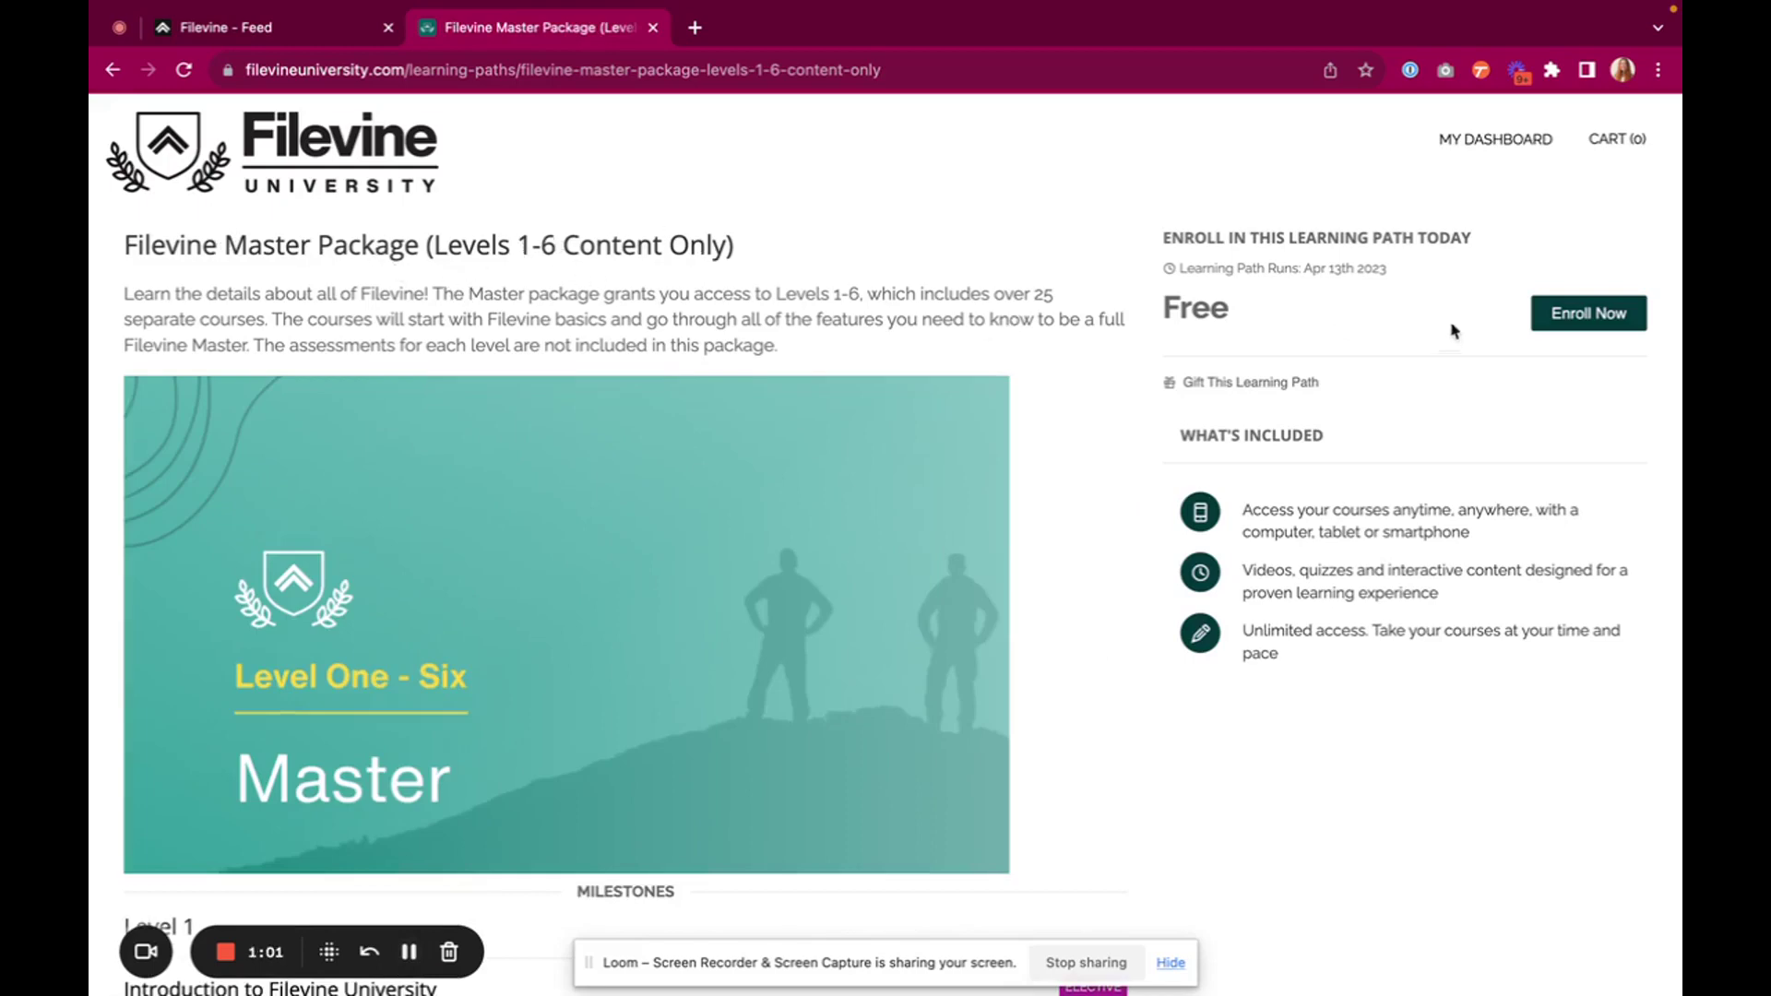
drag(1162, 309, 1285, 319)
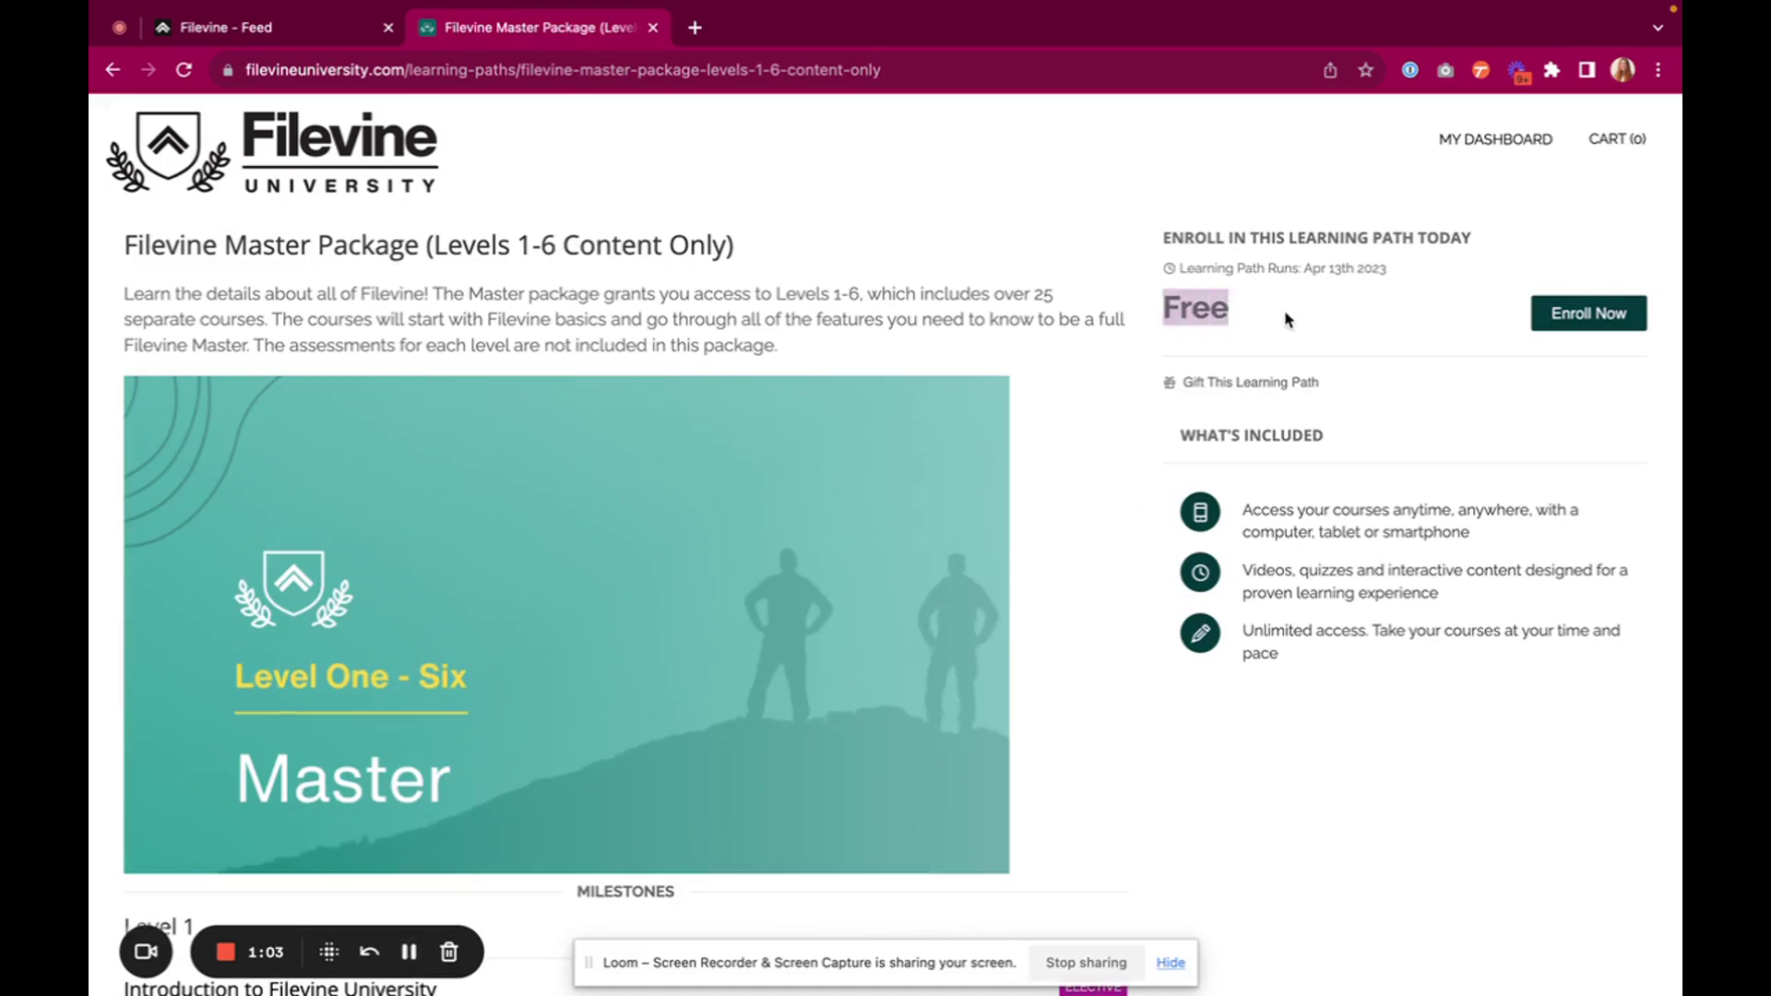
click(442, 807)
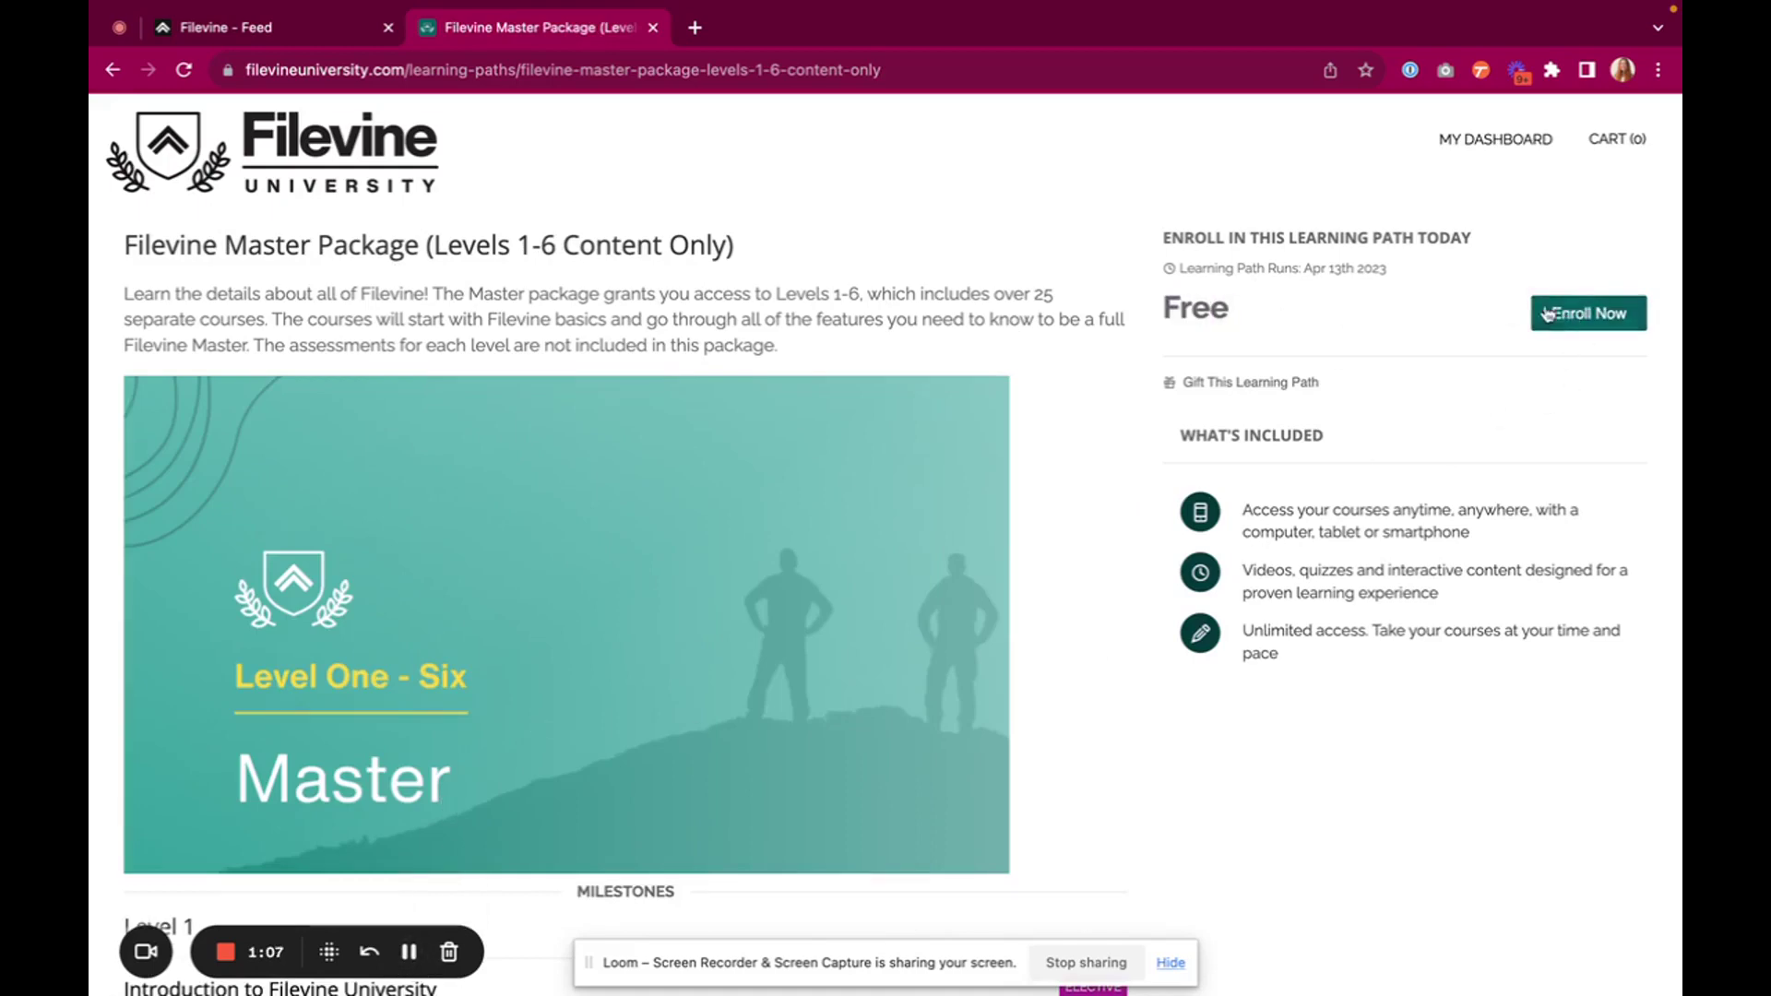
drag(1162, 310, 1282, 319)
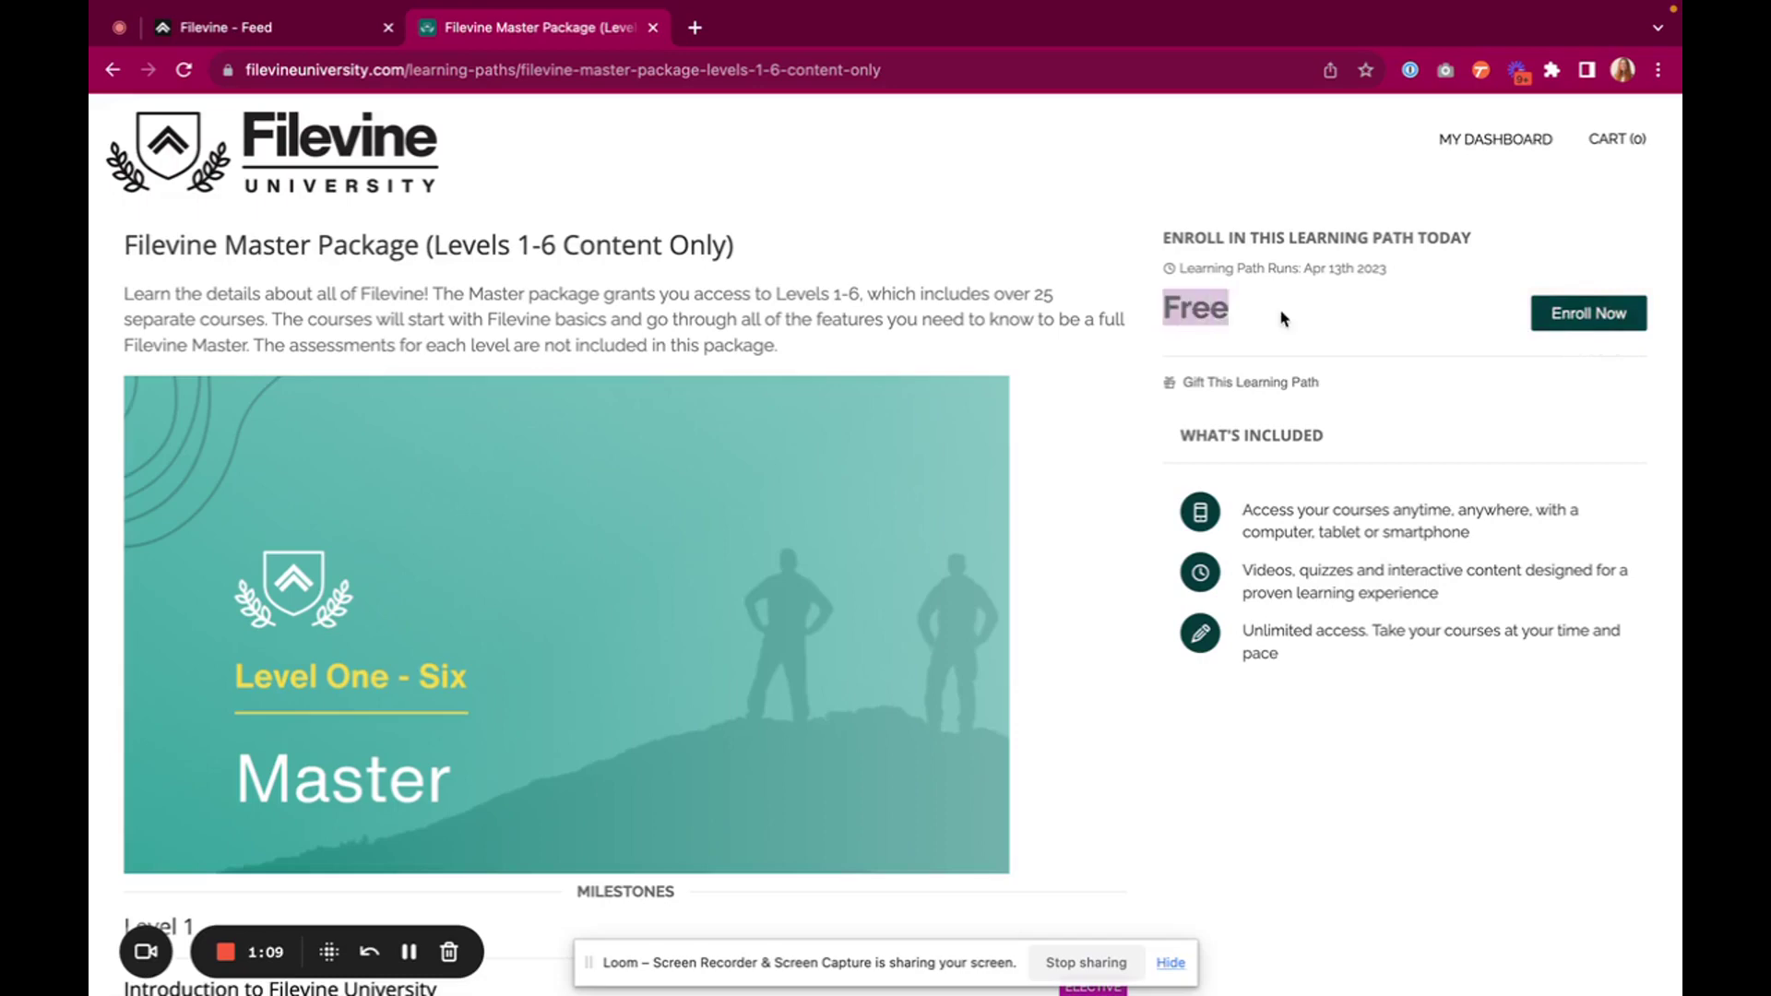
click(1586, 313)
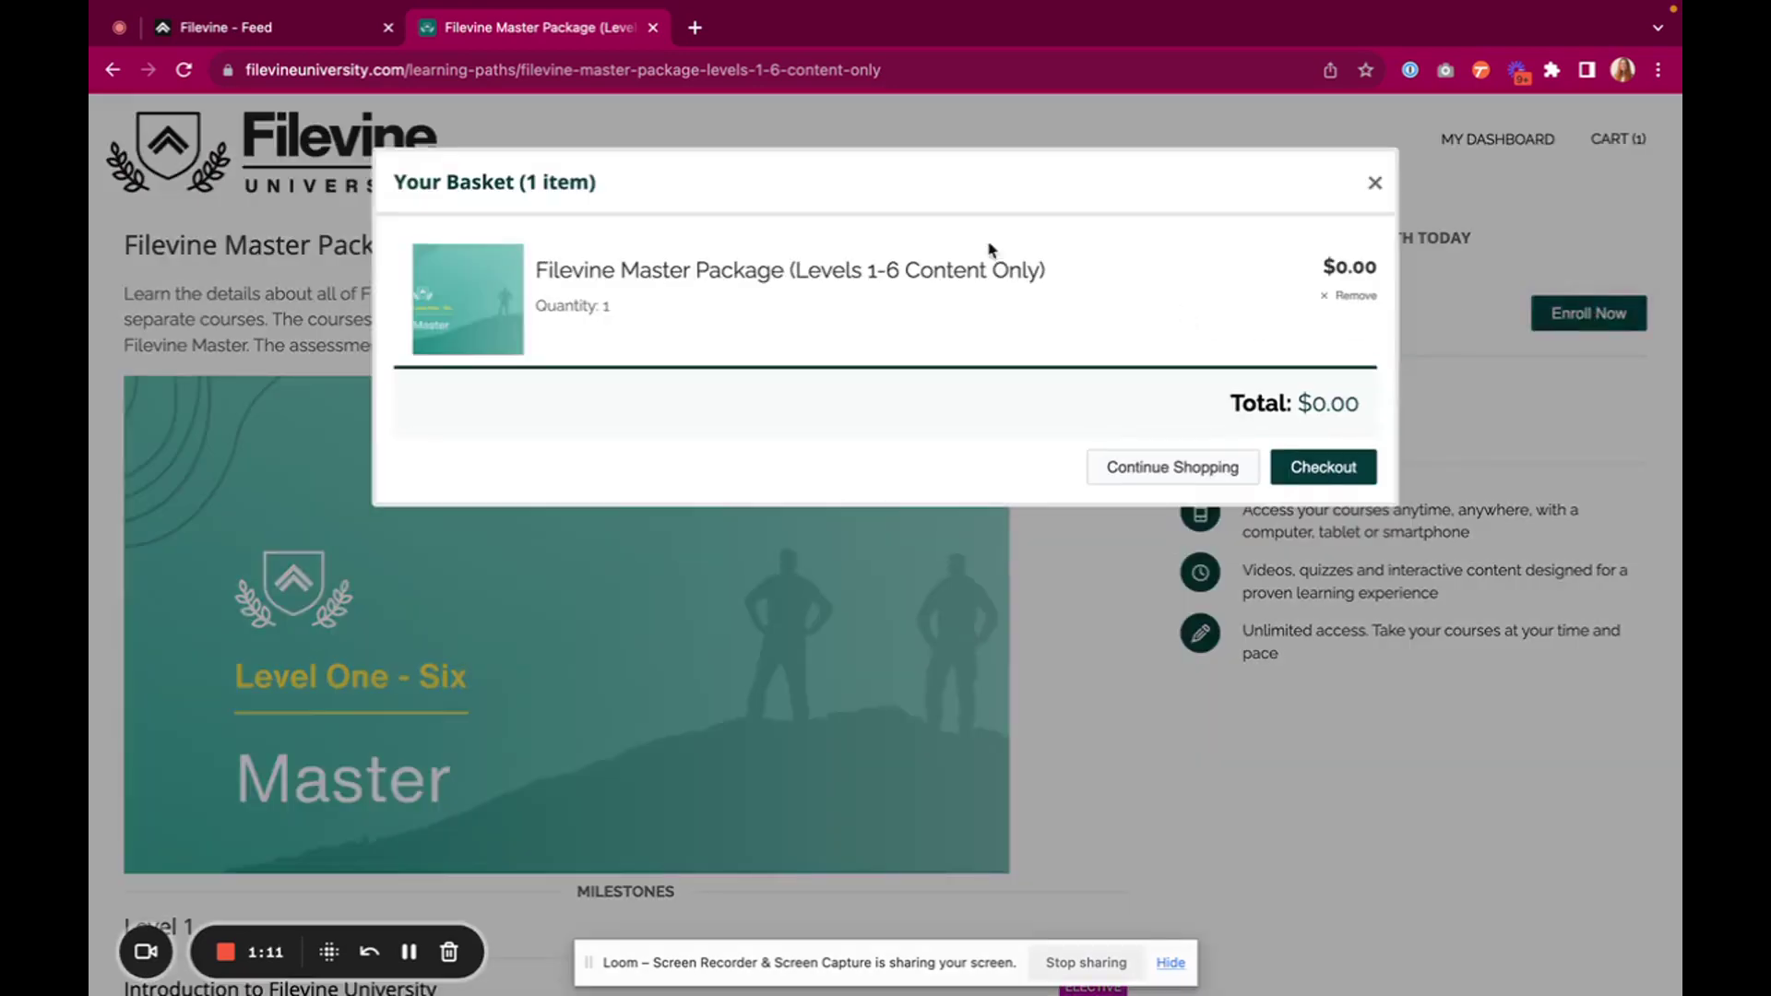
Step: Check out the $0.00 basket, accept the terms and conditions, and place the free order
click(1323, 471)
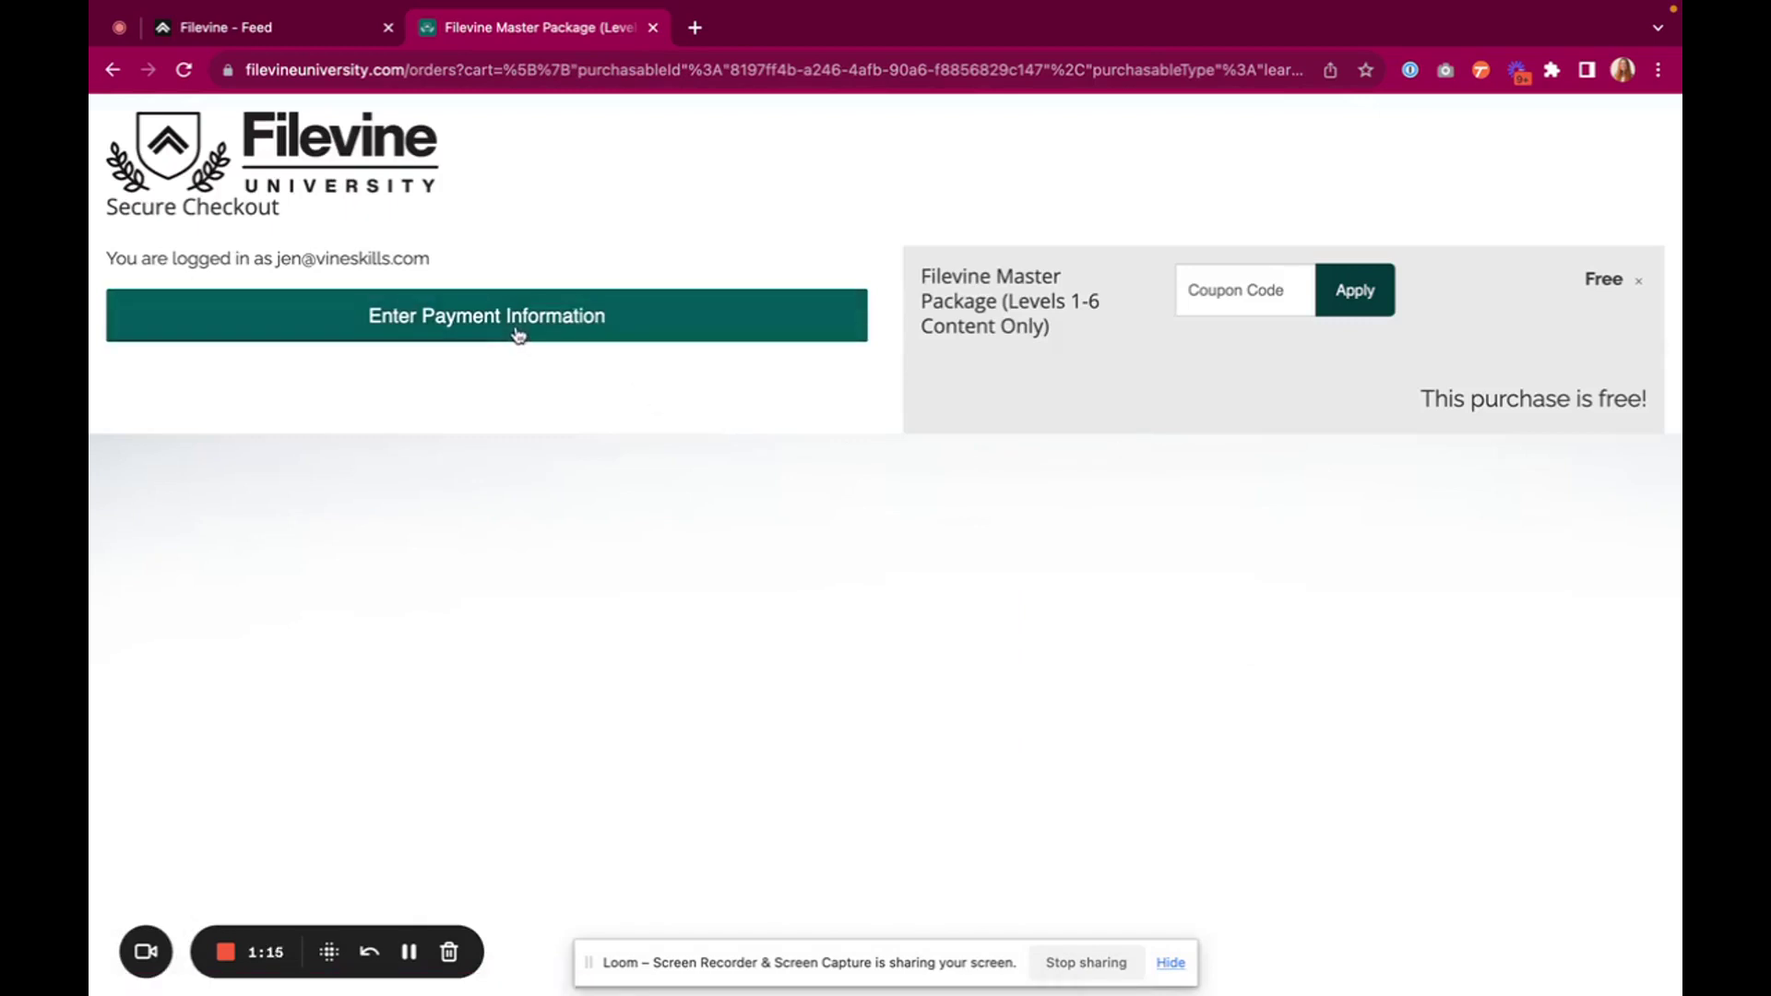
click(521, 315)
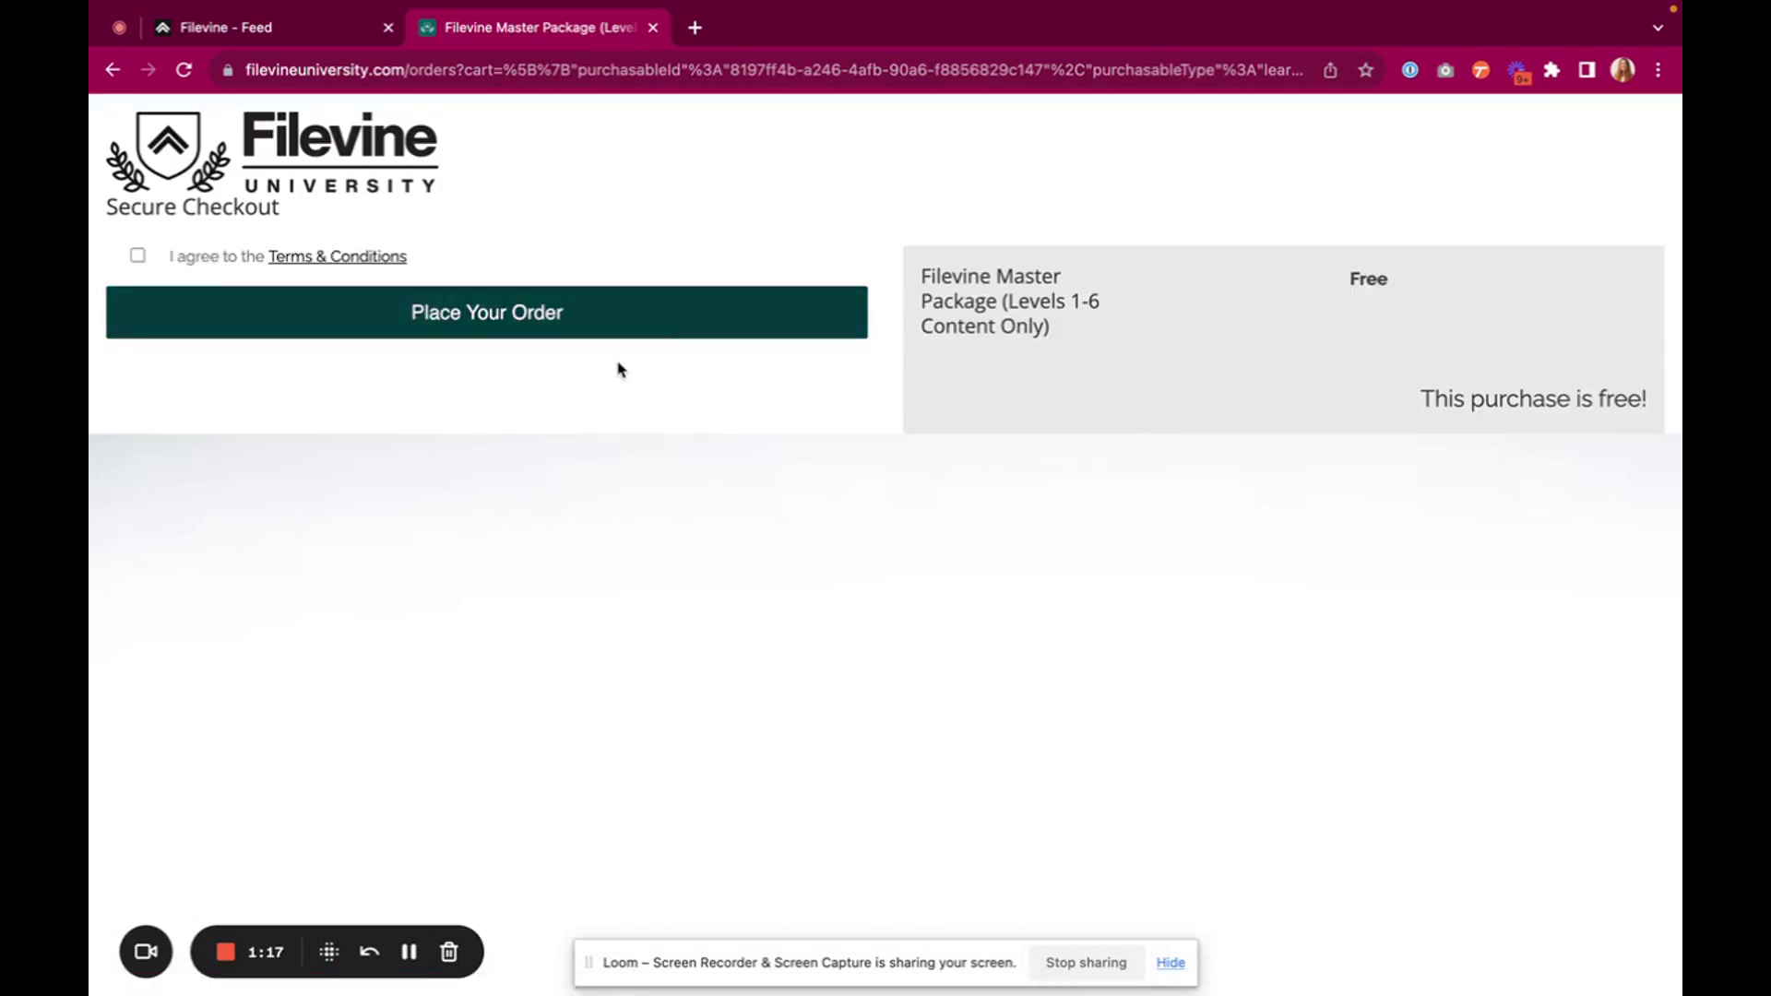
click(136, 256)
click(416, 319)
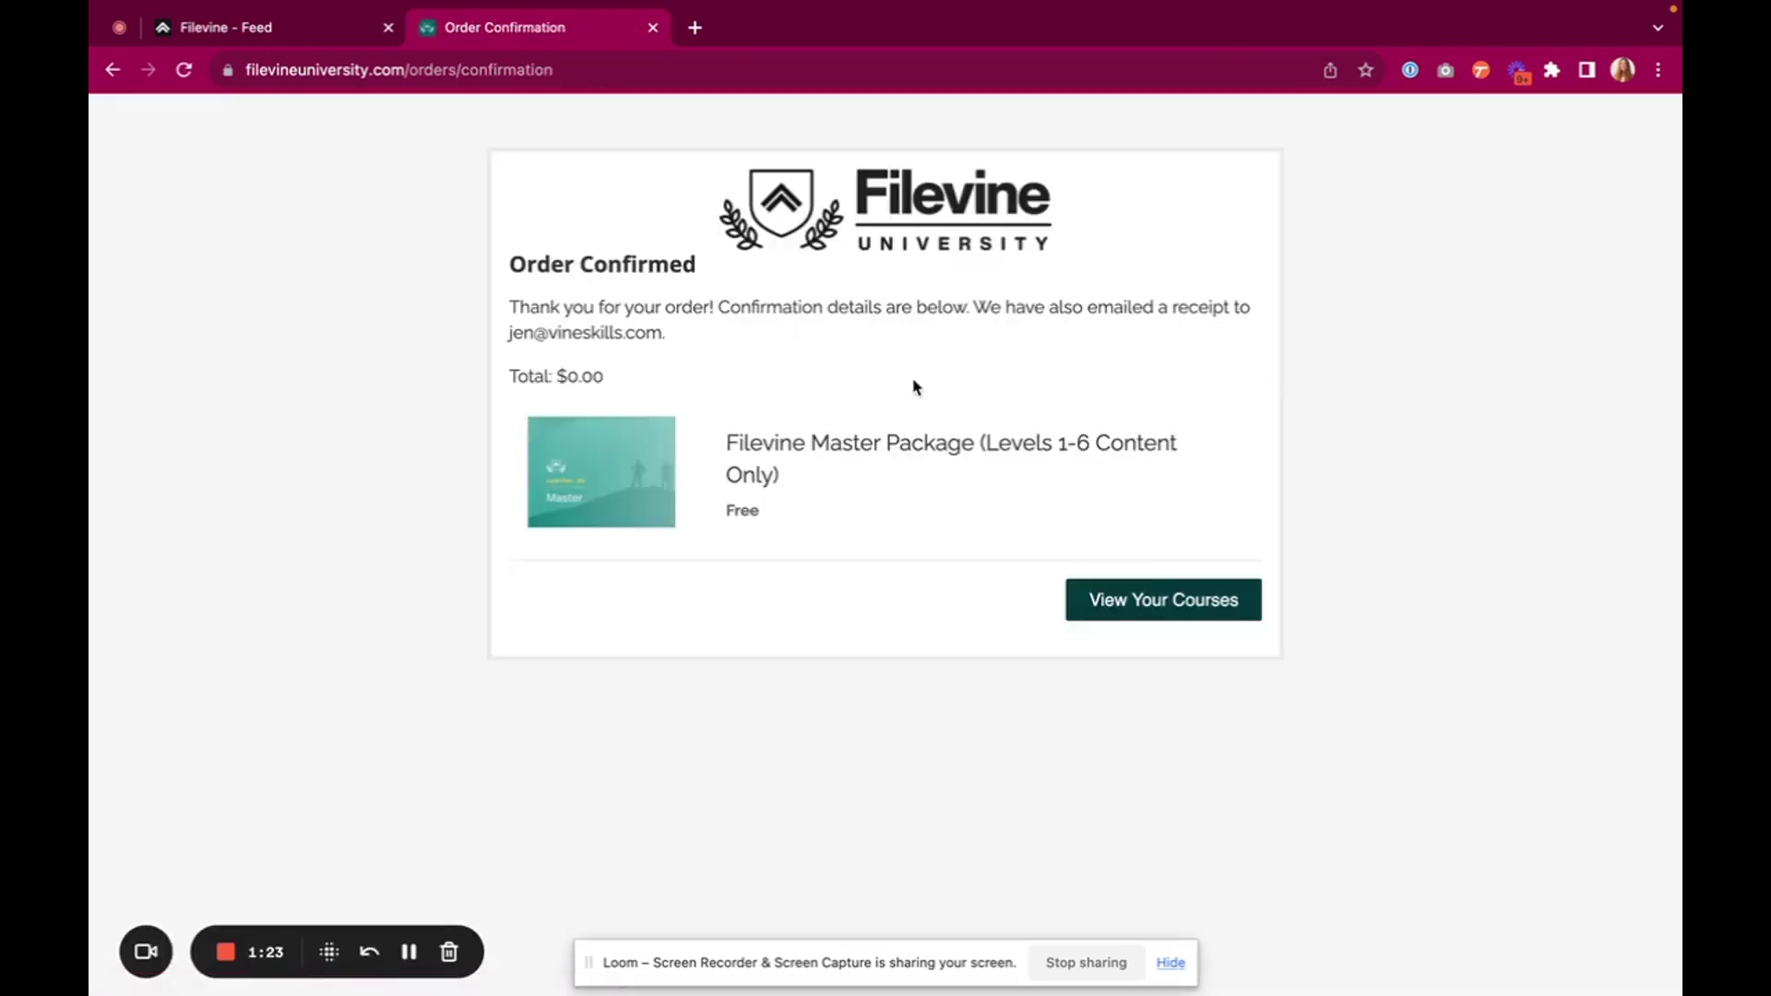
click(1107, 601)
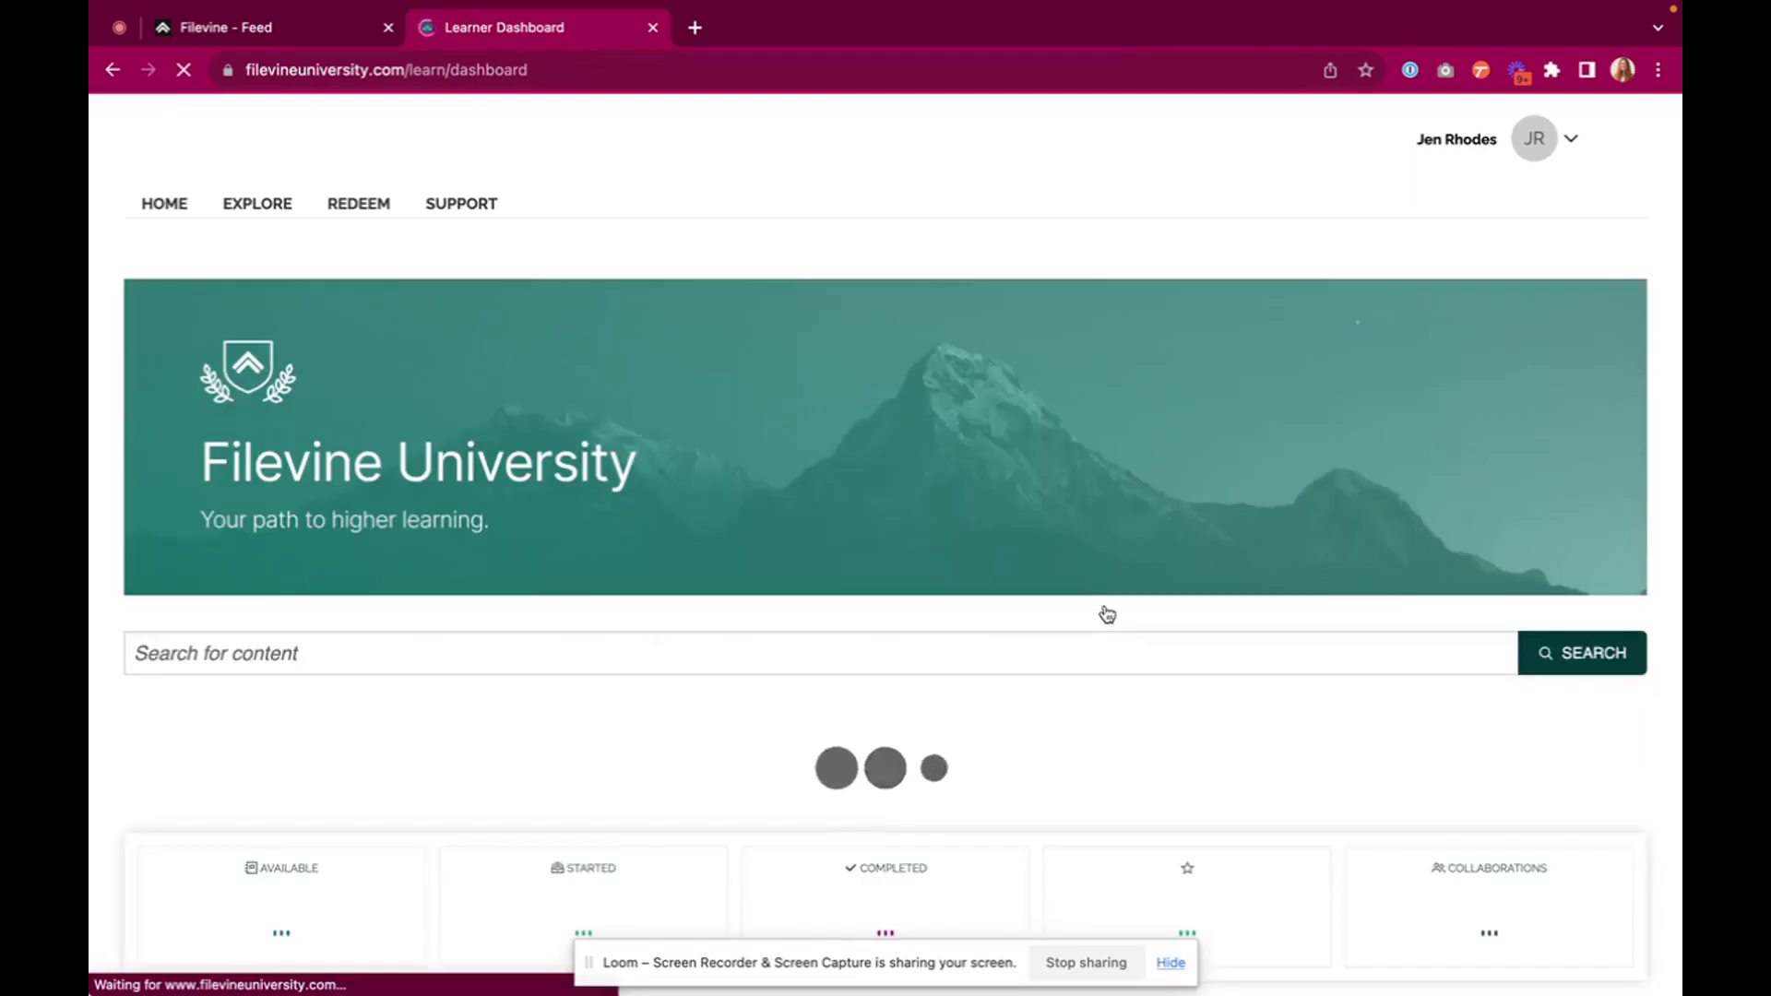
scroll(1107, 614, down, 2)
scroll(1107, 615, down, 1)
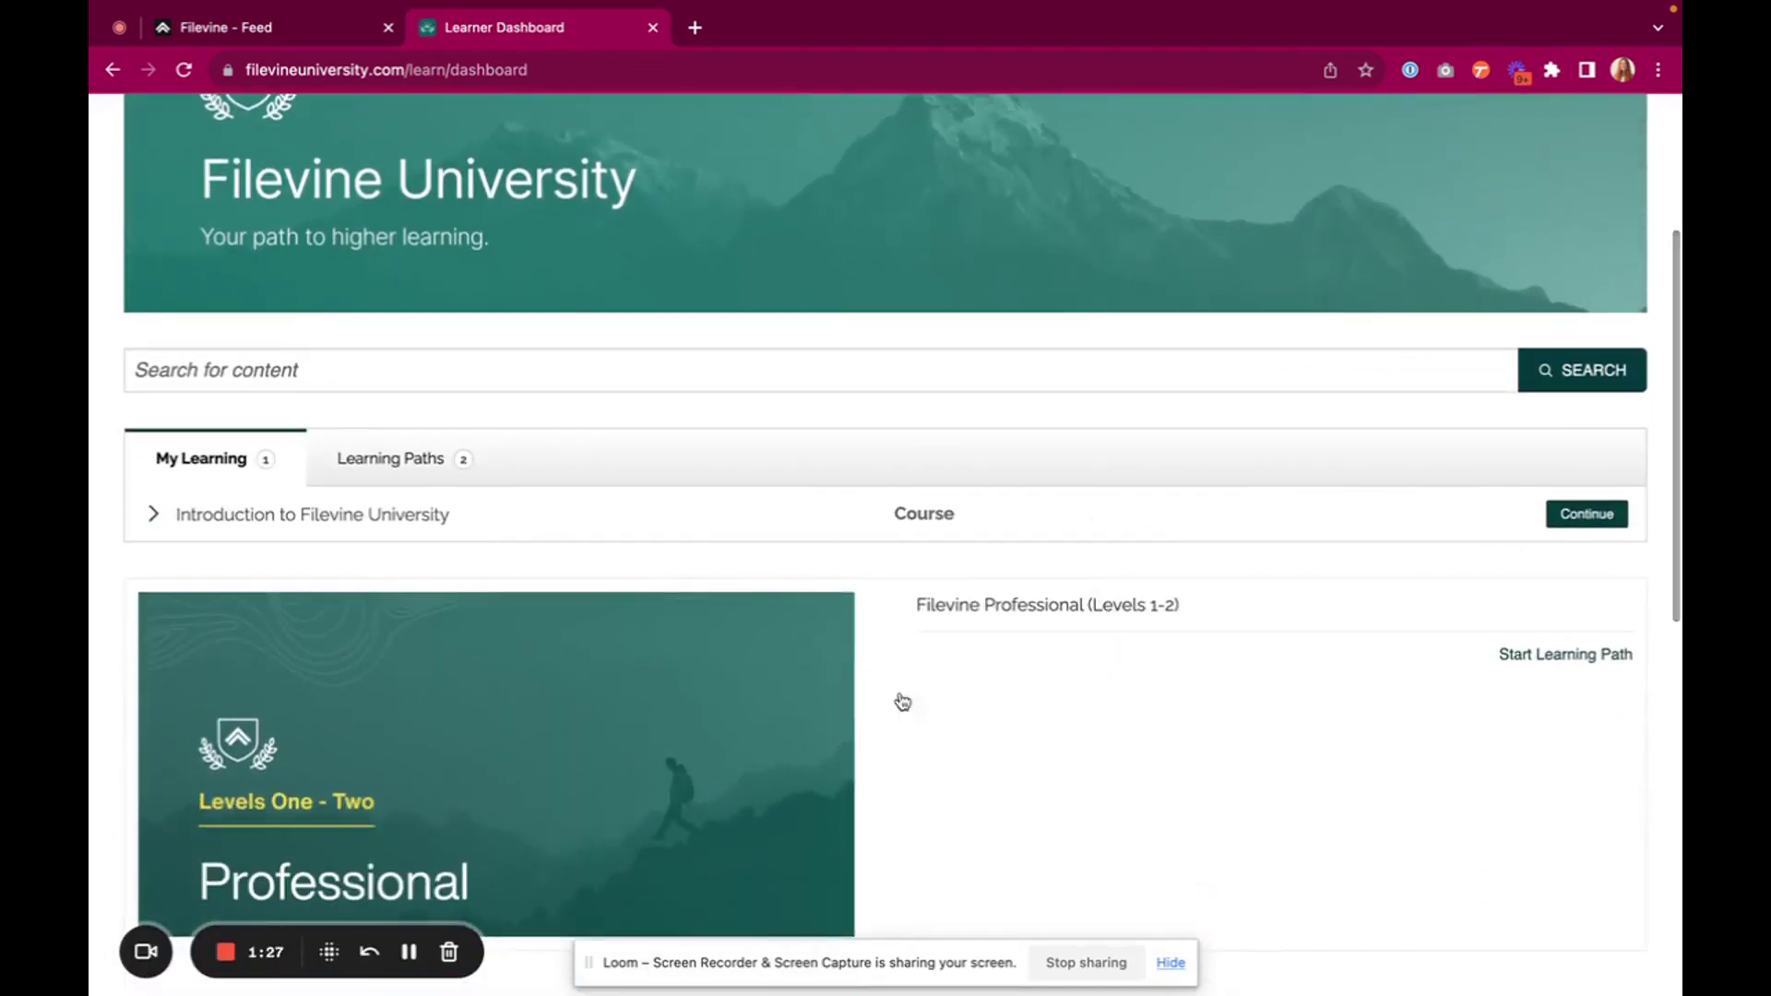
scroll(940, 694, down, 2)
scroll(939, 694, up, 4)
scroll(913, 665, down, 6)
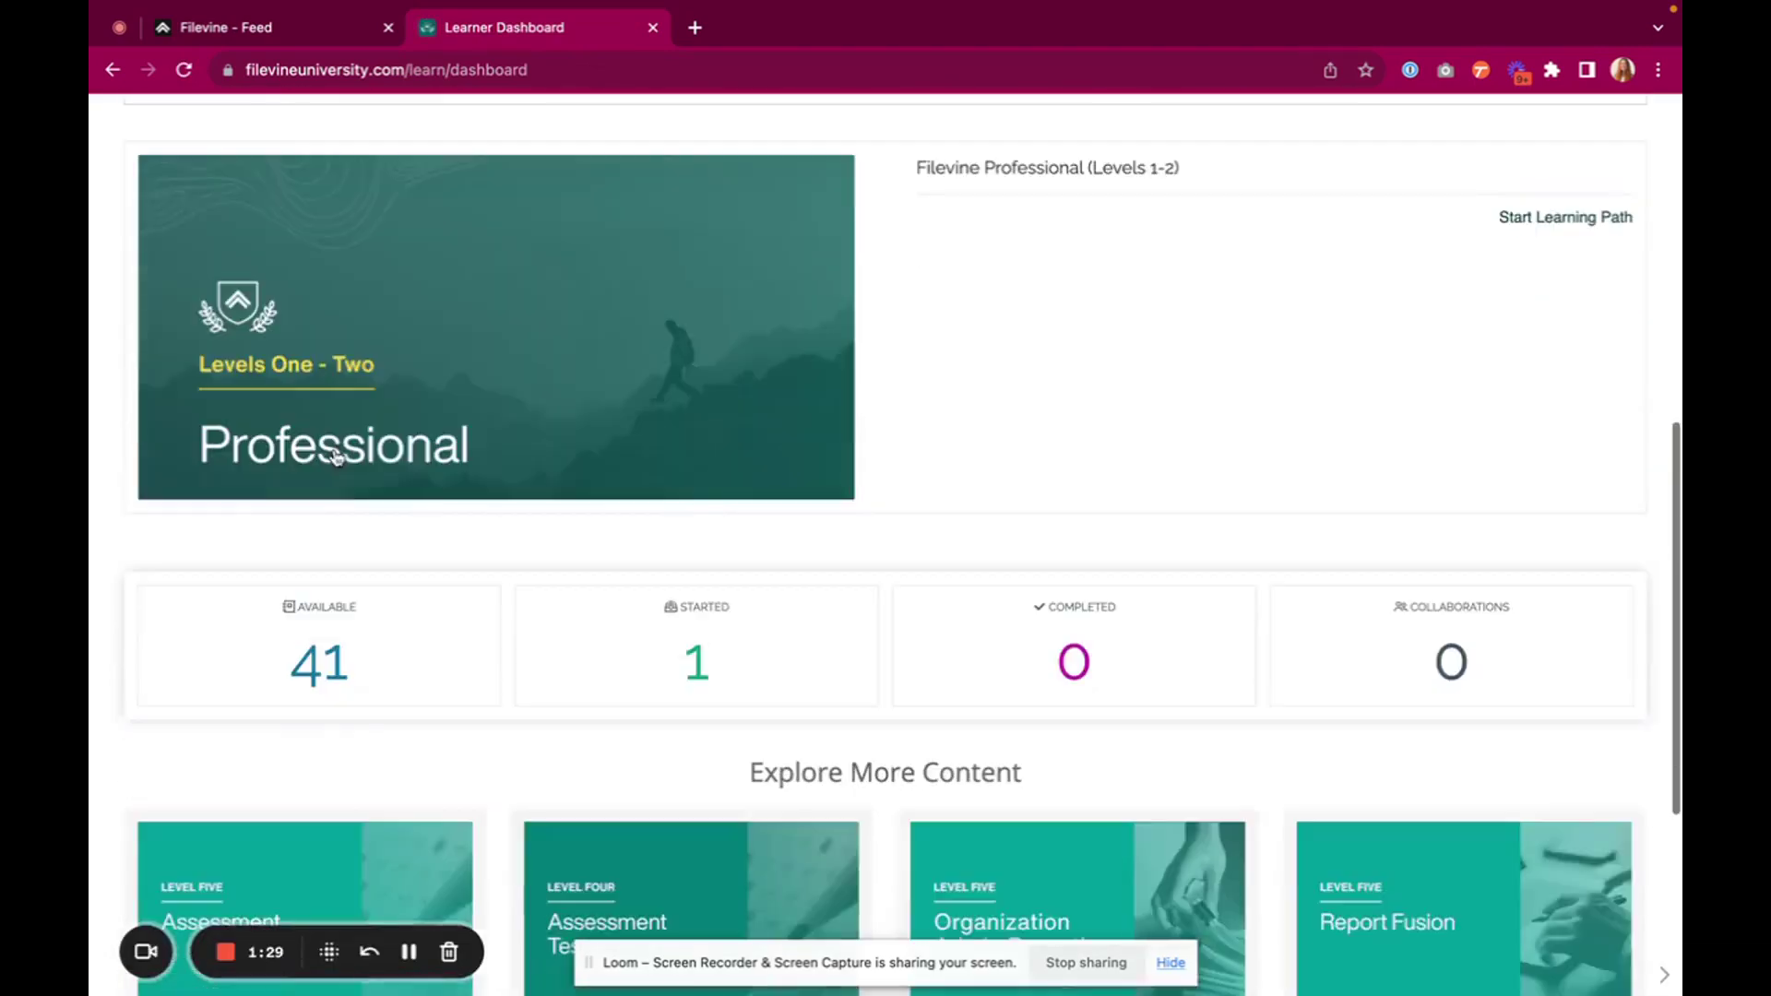
scroll(722, 513, down, 4)
scroll(693, 442, up, 3)
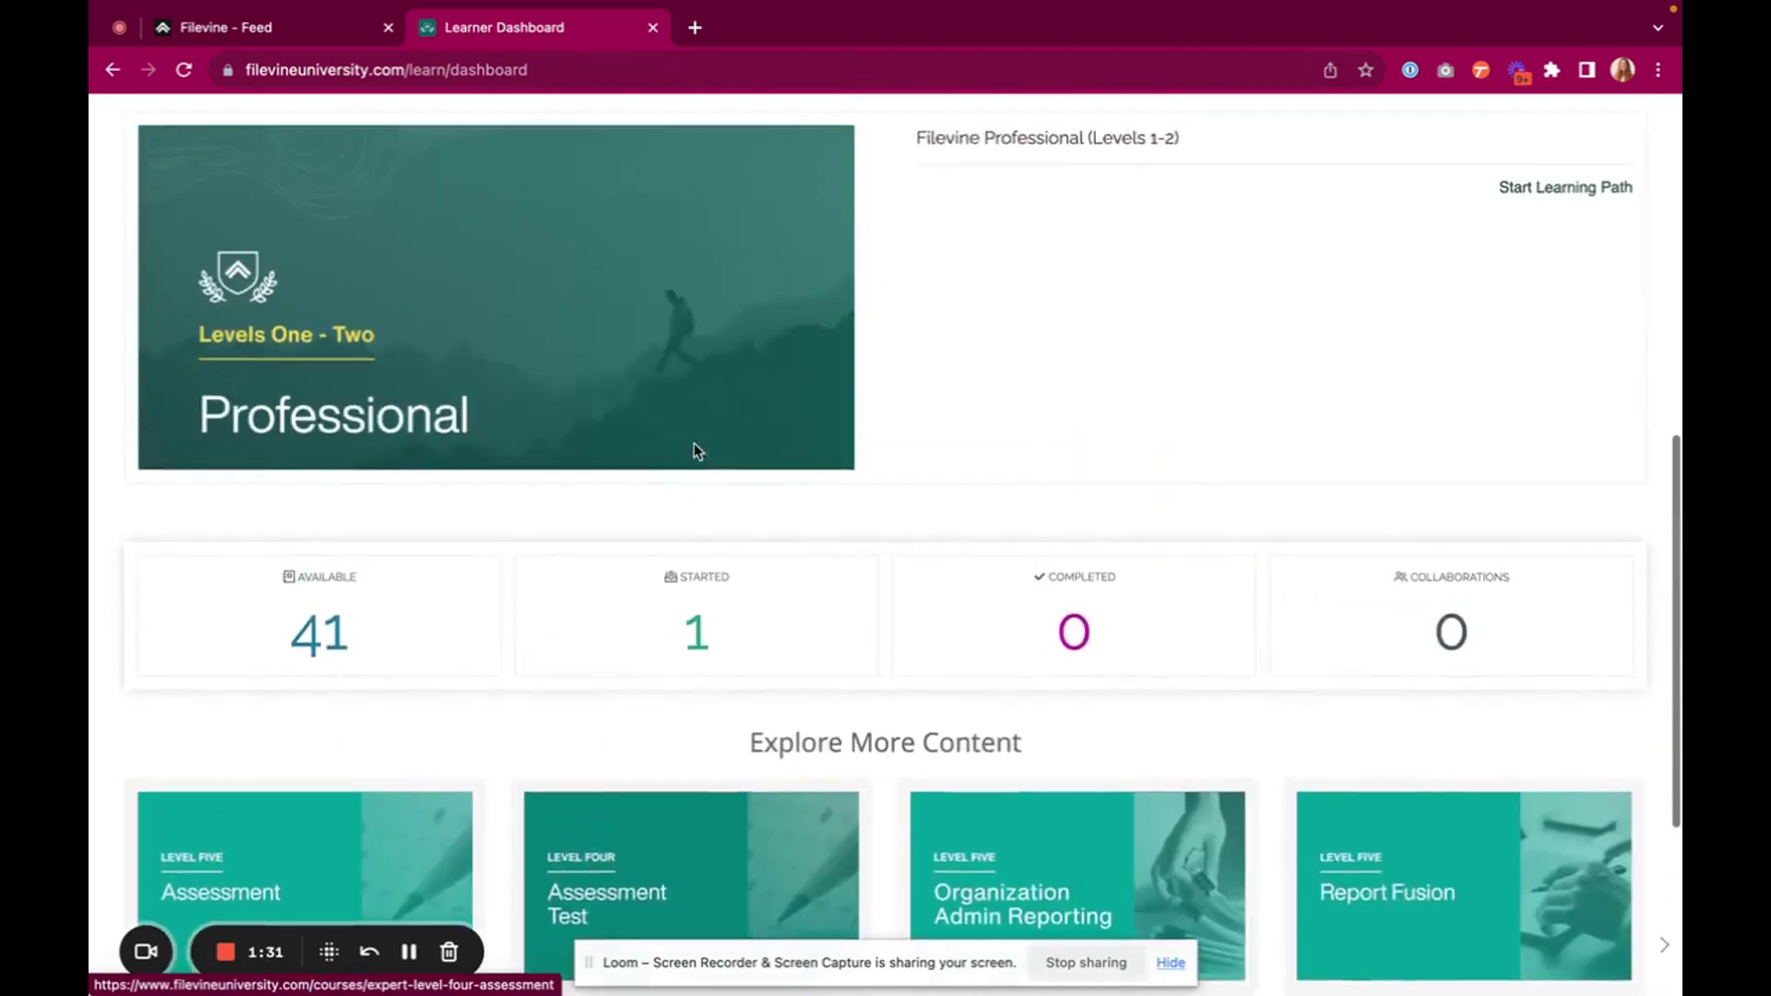
scroll(696, 452, up, 3)
scroll(1191, 415, up, 1)
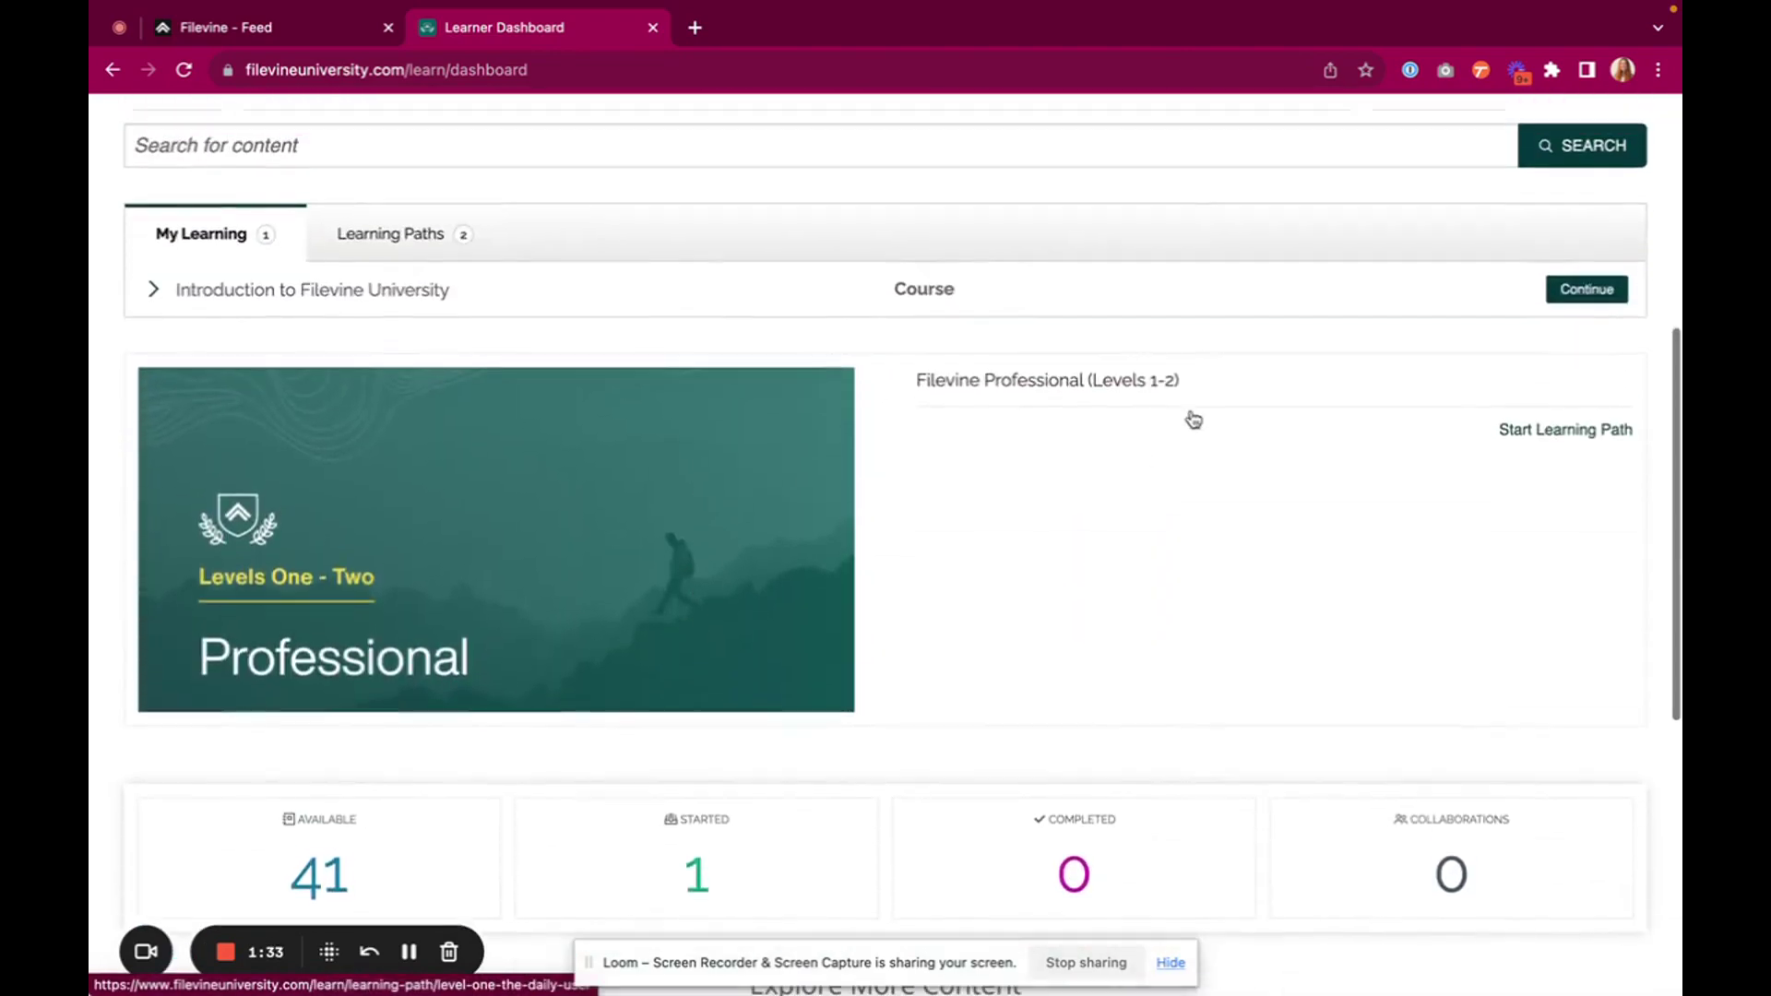
scroll(1452, 353, up, 1)
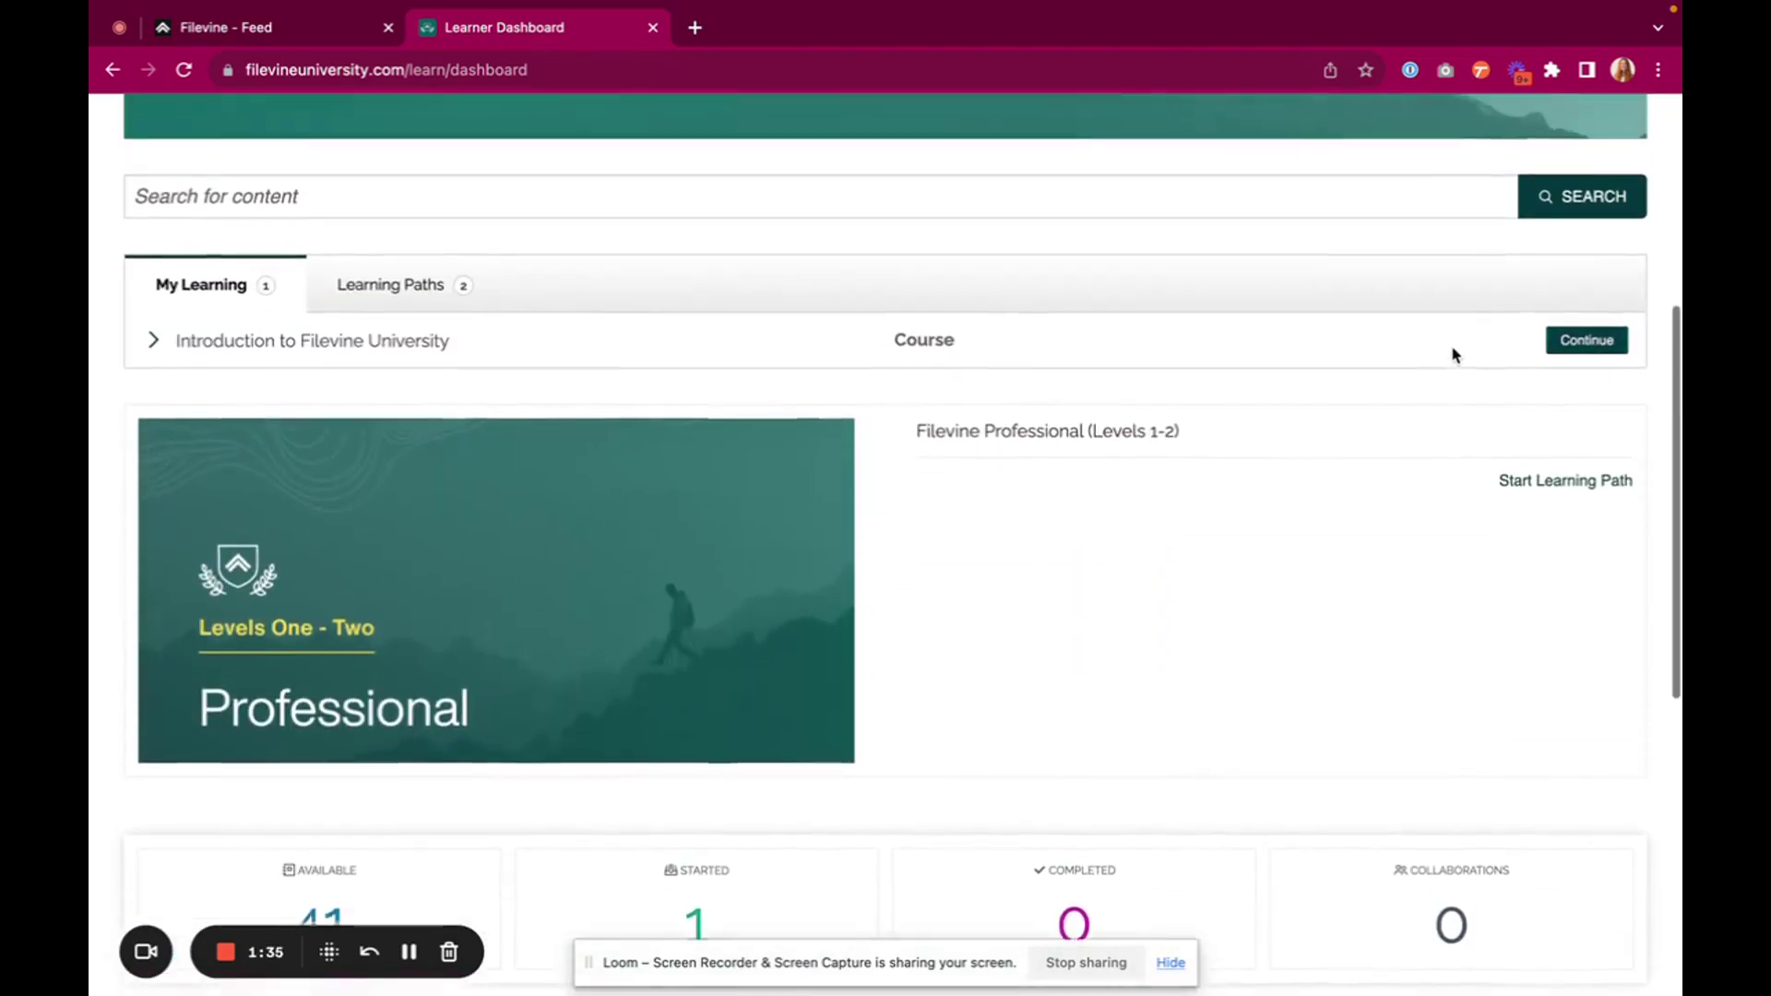
scroll(1563, 359, down, 1)
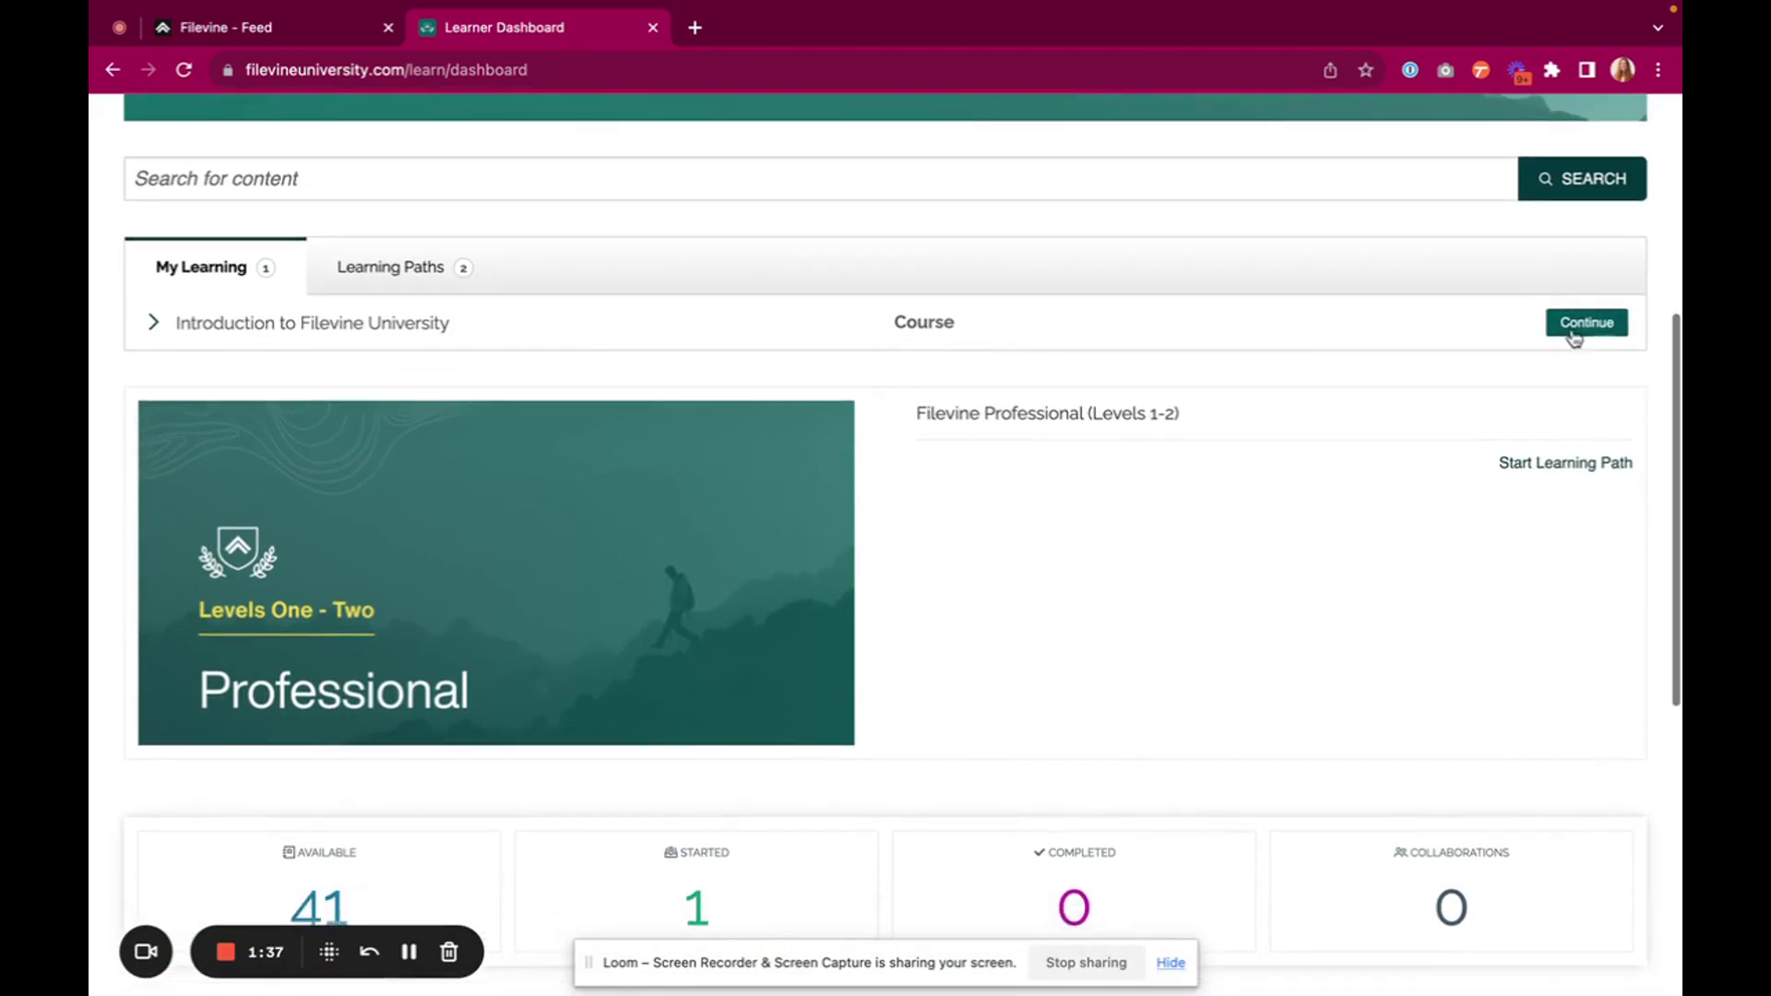
scroll(1515, 437, up, 1)
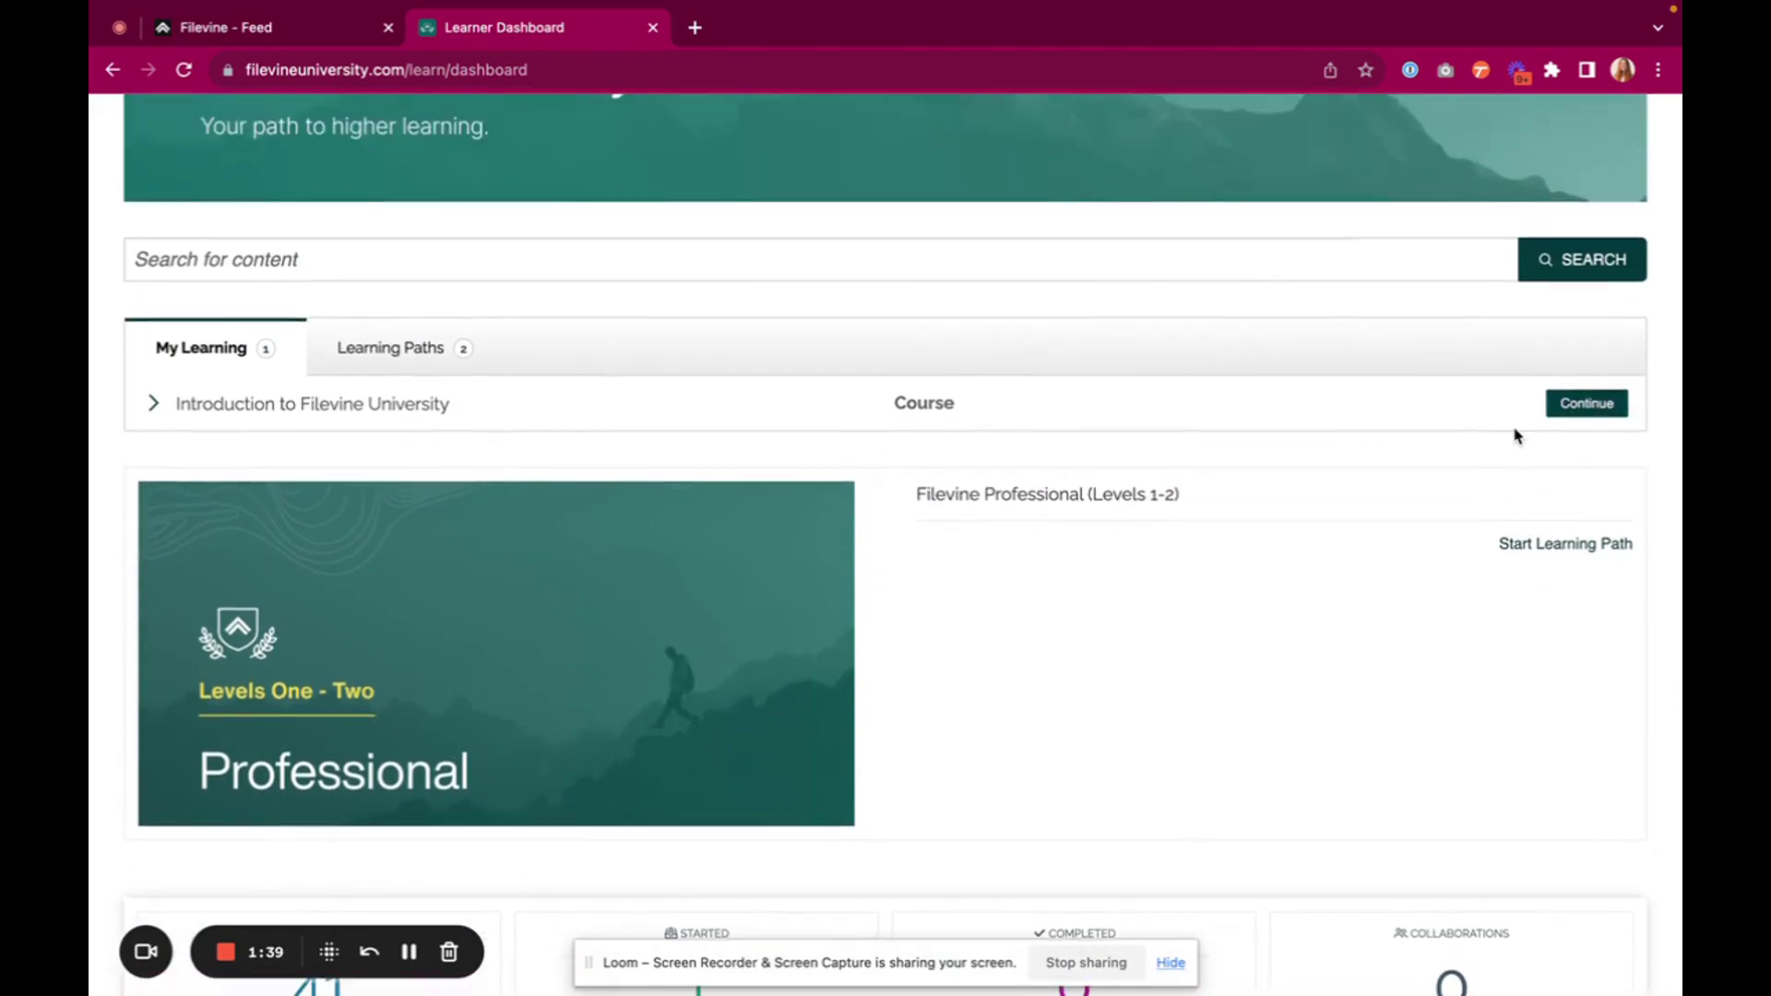
scroll(1236, 686, down, 1)
Step: Resume Introduction to Filevine University, expand the Hotspots and Flip Cards examples, and advance to The Dashboard
click(1586, 394)
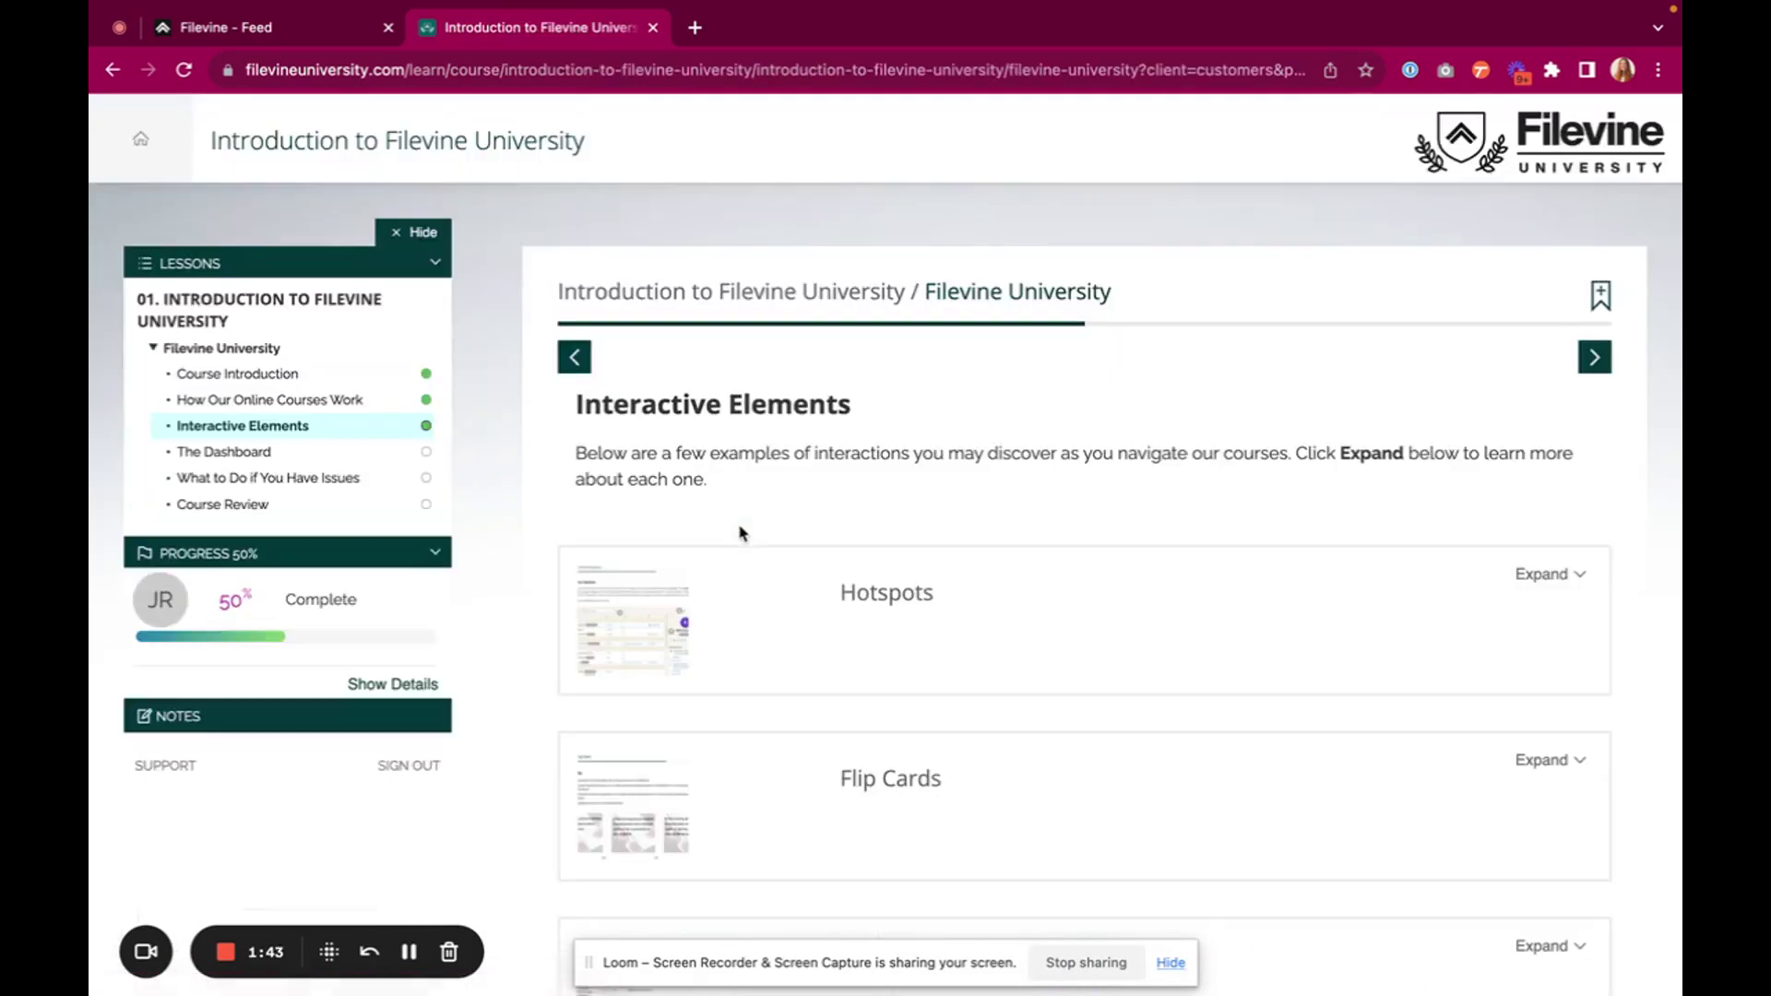
scroll(740, 532, down, 1)
scroll(1094, 540, down, 2)
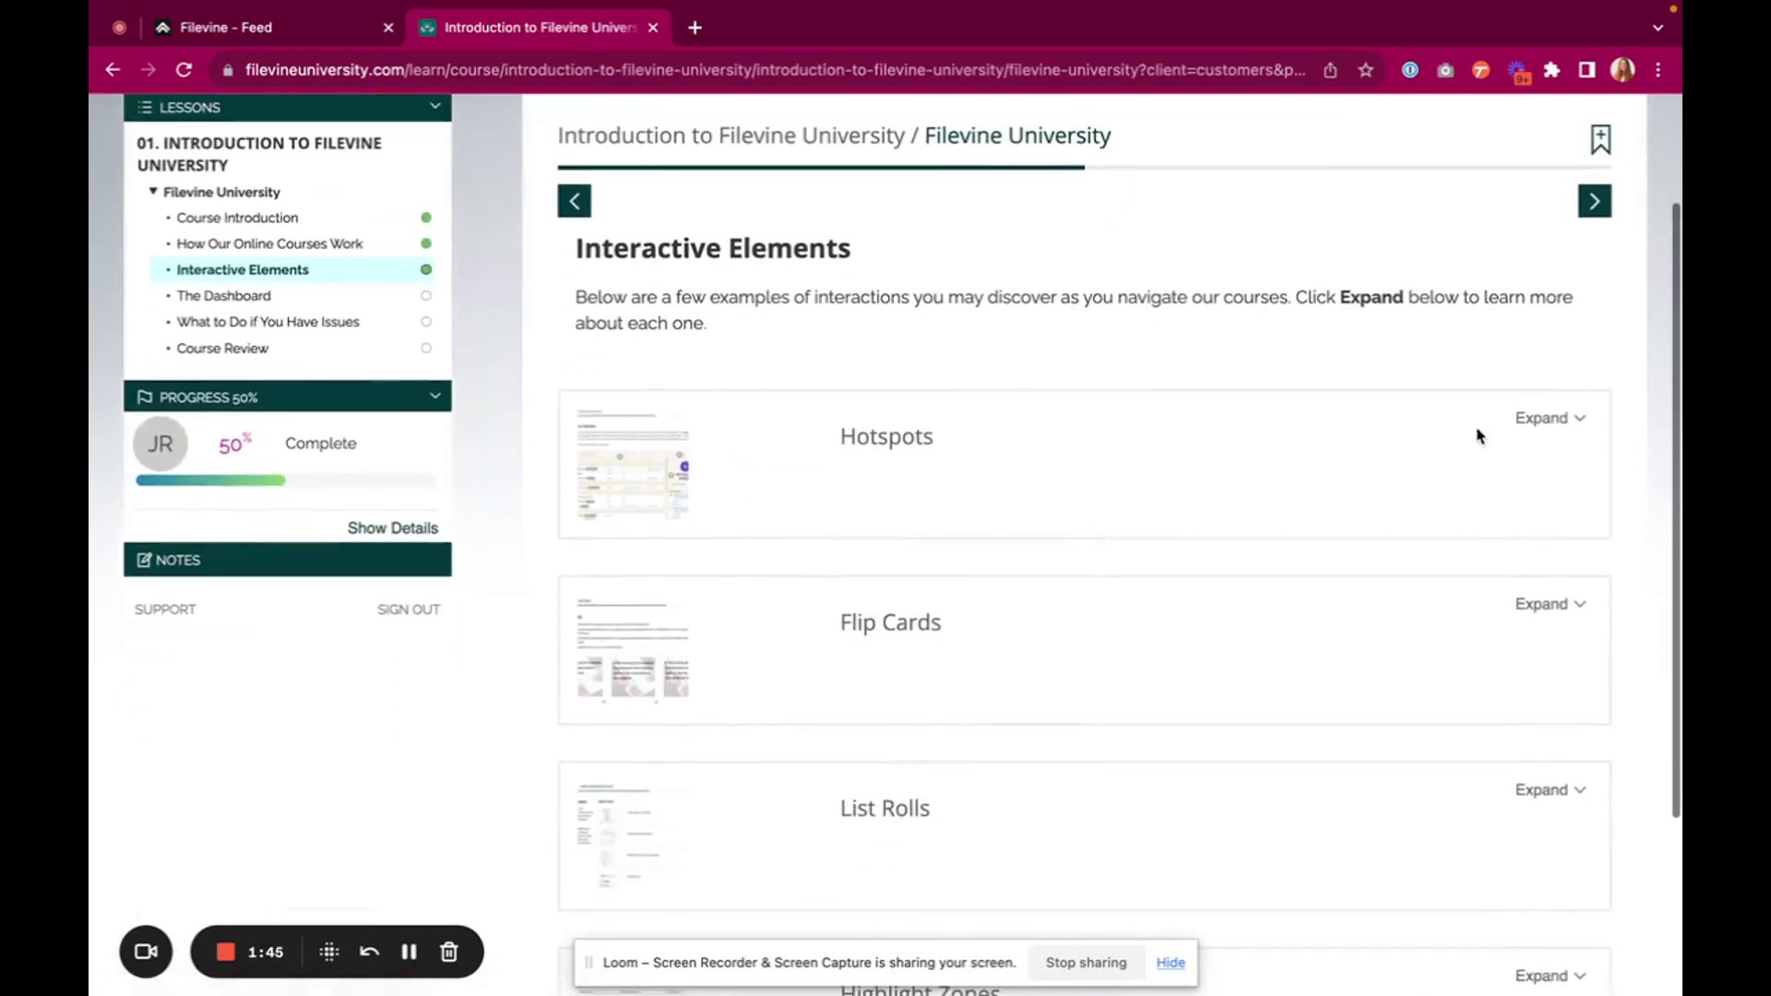
click(1541, 419)
scroll(1487, 473, down, 2)
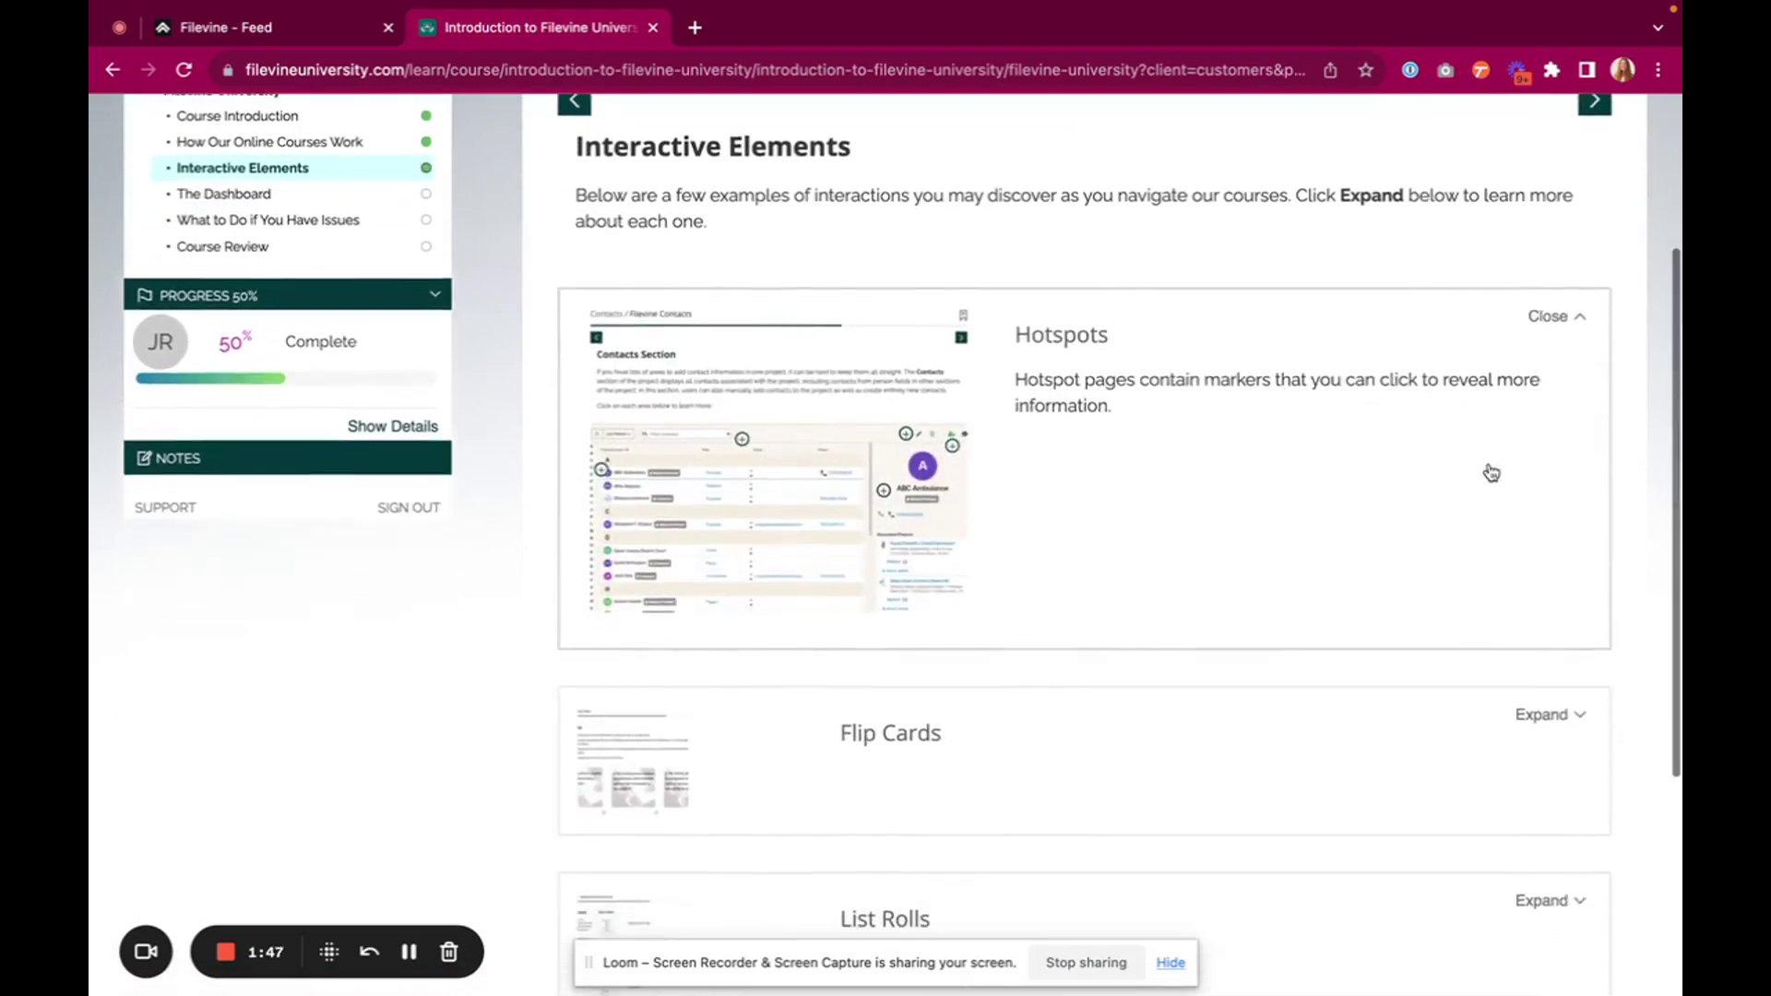
scroll(1427, 489, down, 5)
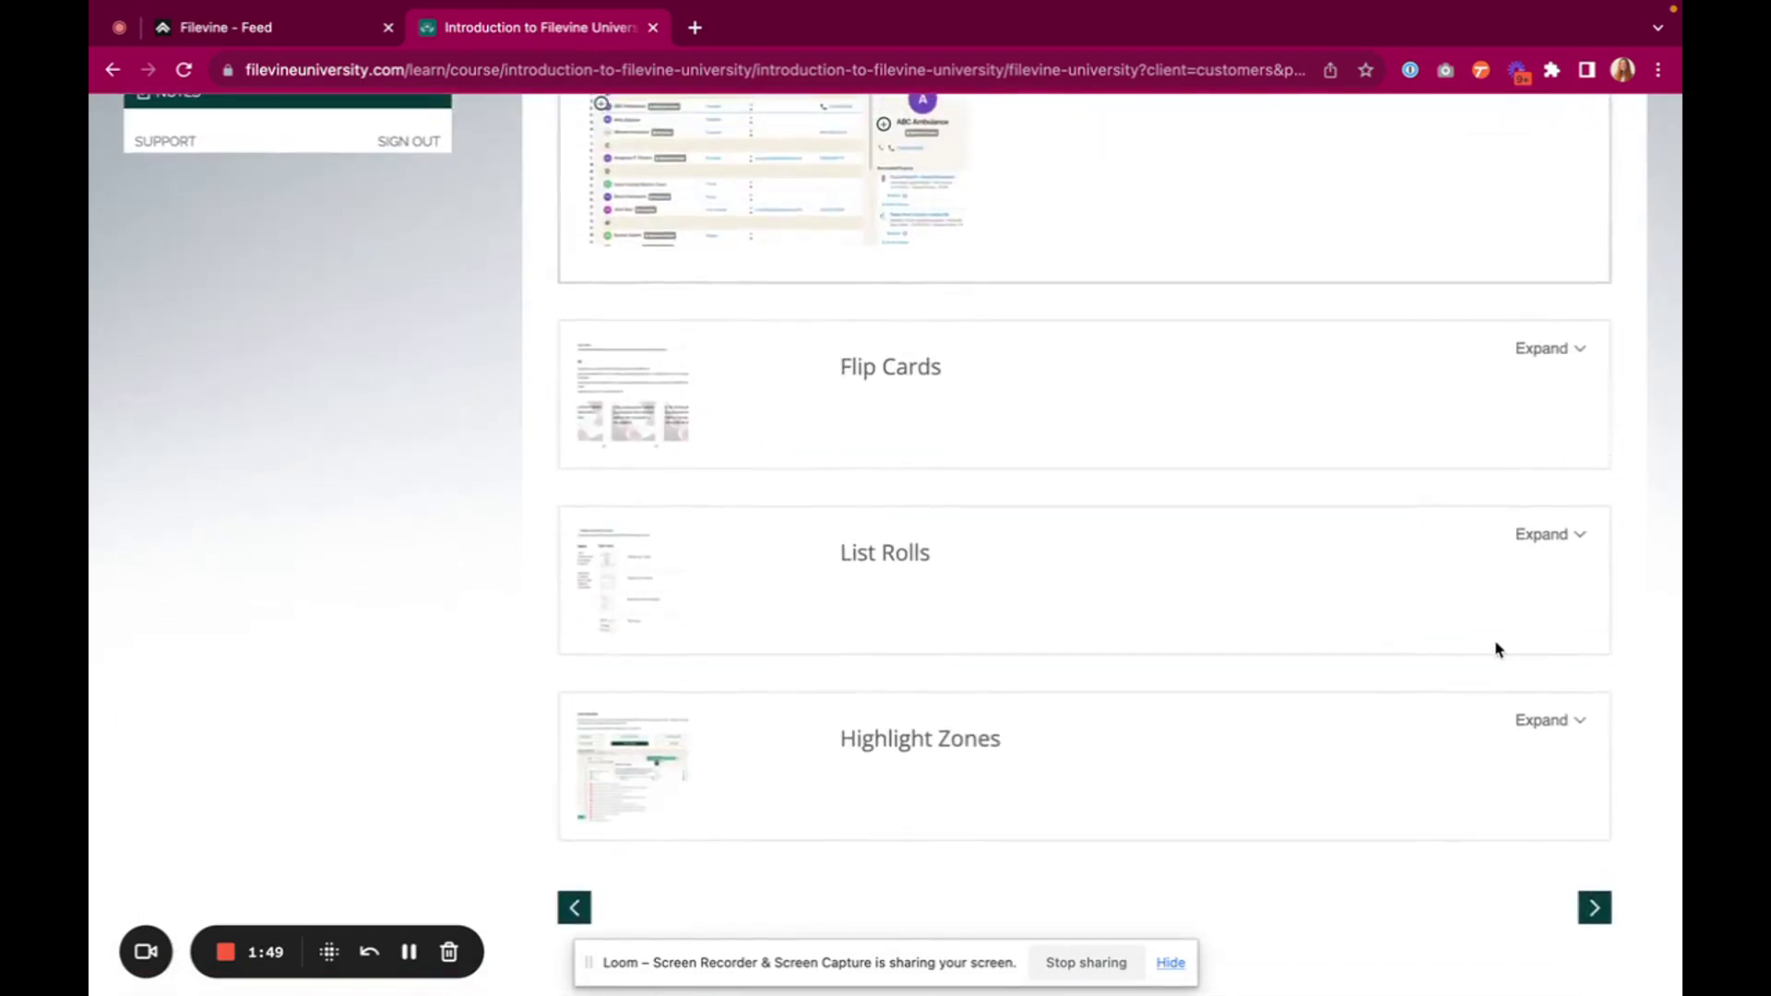
click(1533, 353)
scroll(1080, 471, down, 3)
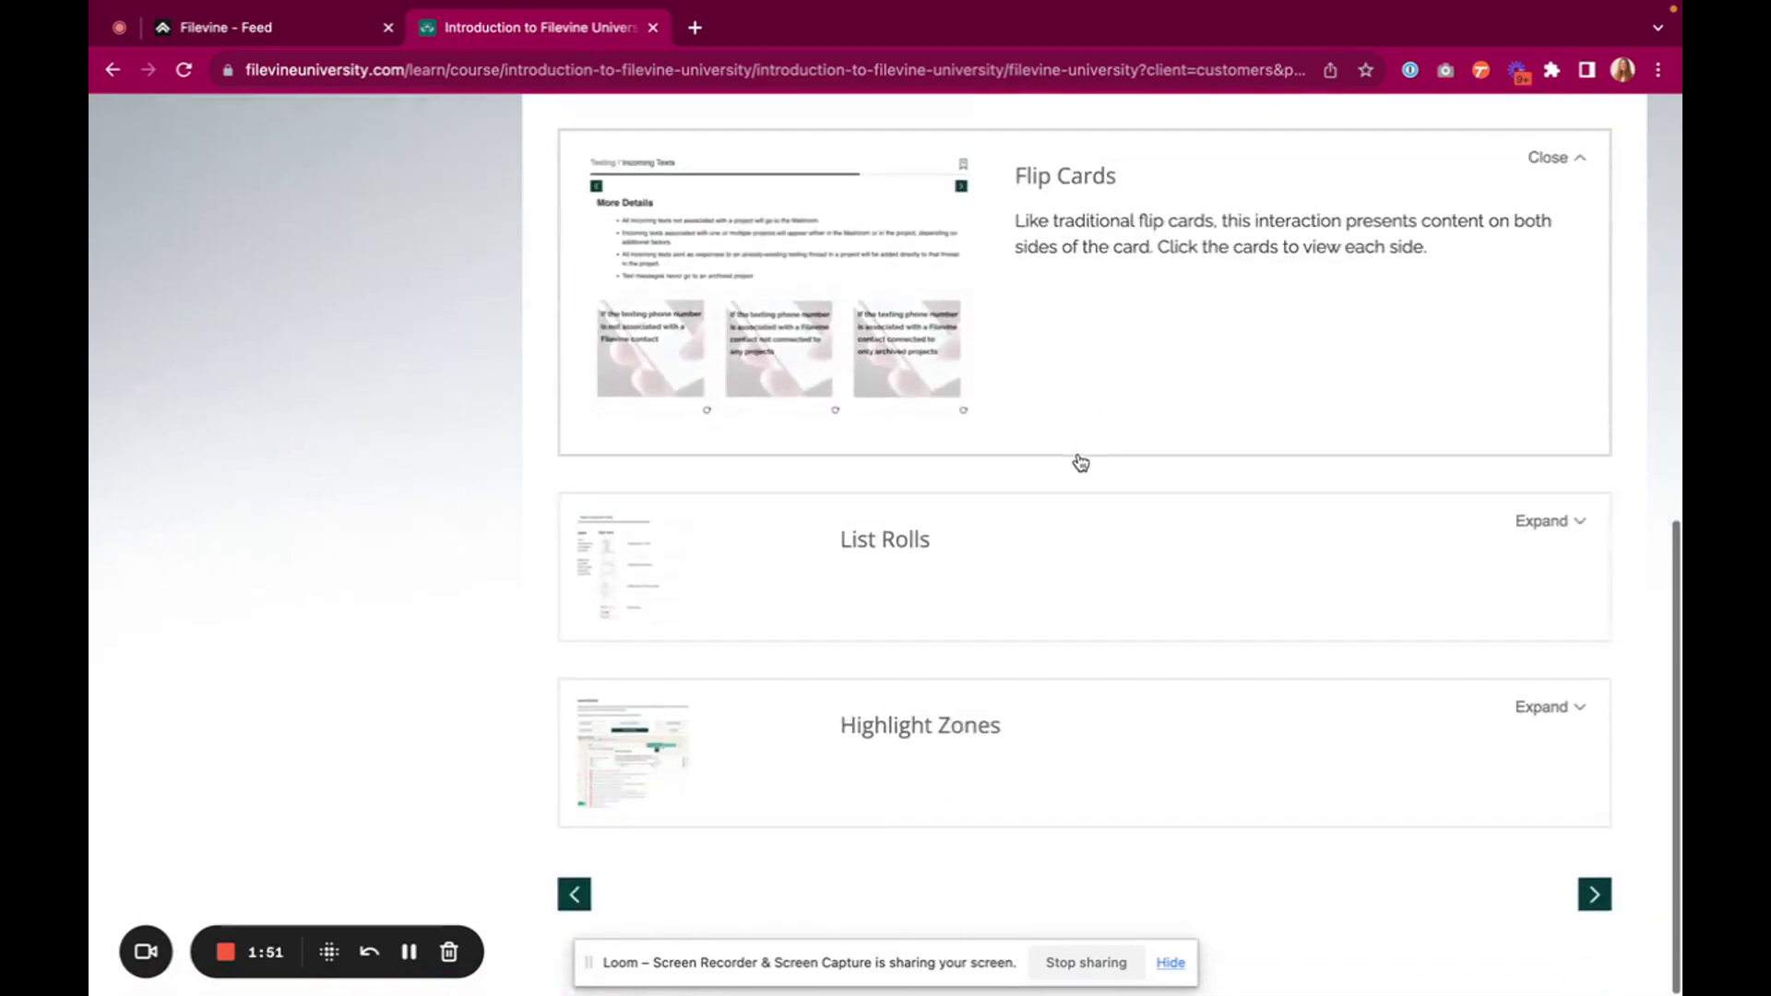
click(1594, 908)
scroll(1287, 677, down, 5)
scroll(1287, 676, down, 3)
scroll(1288, 676, up, 6)
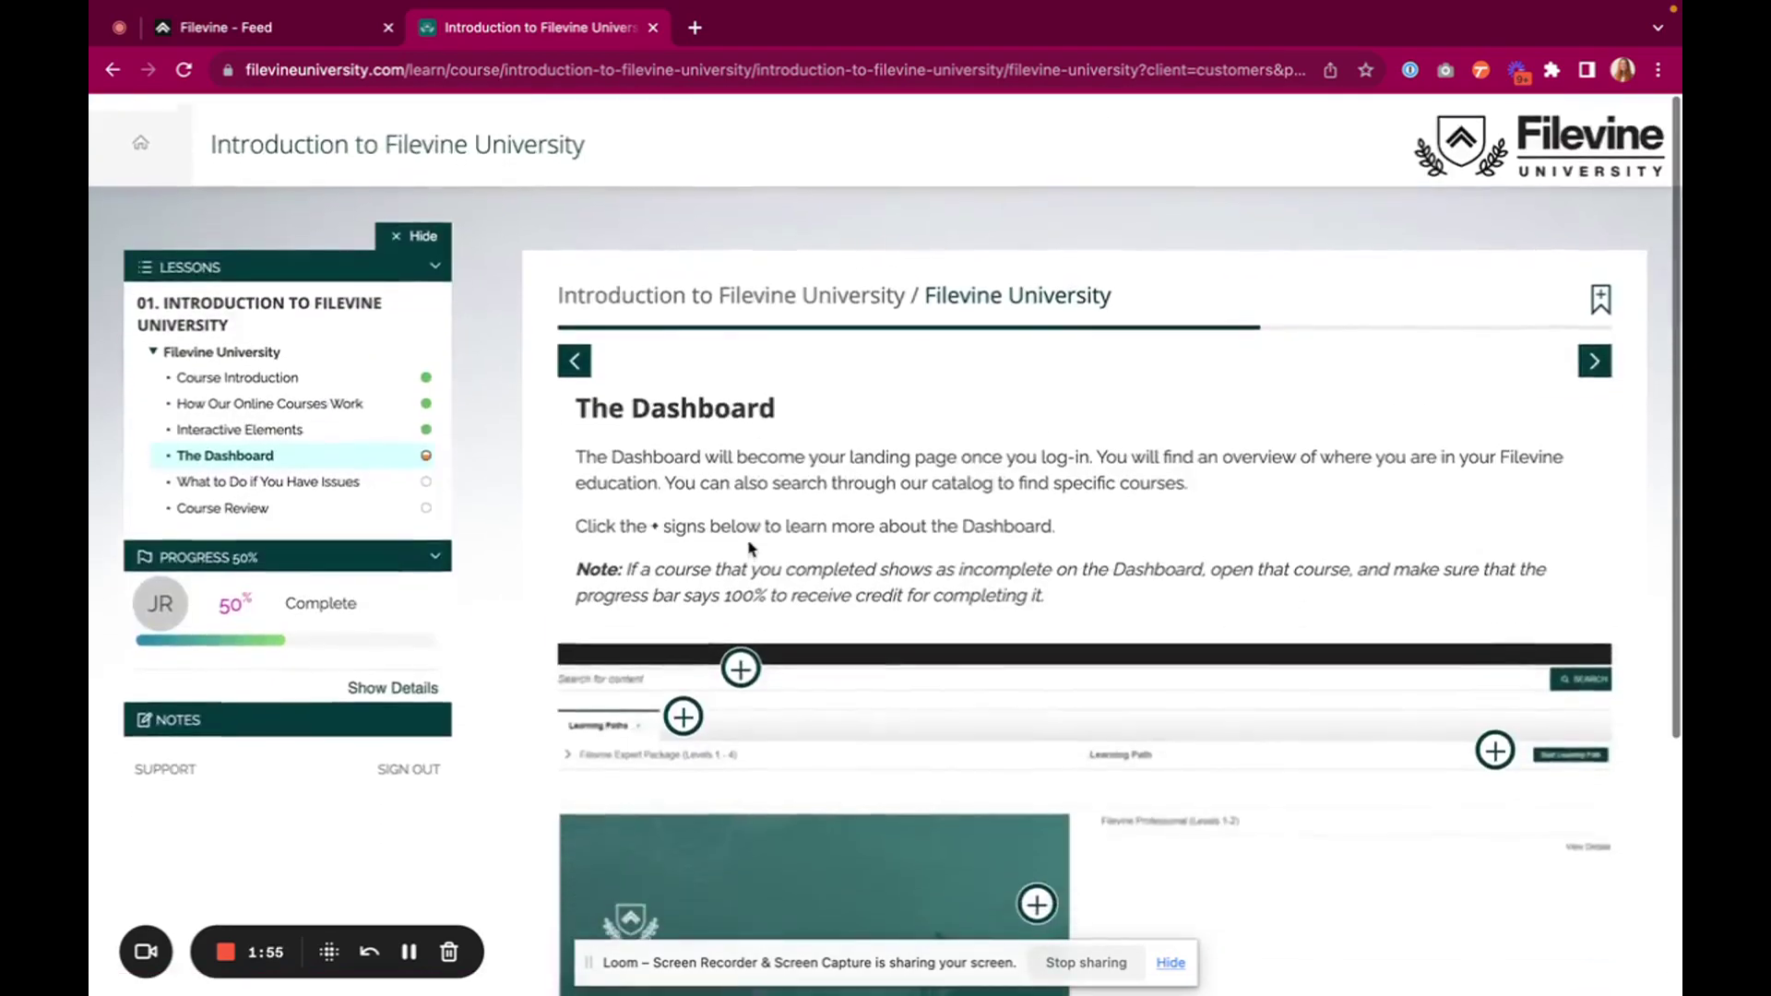